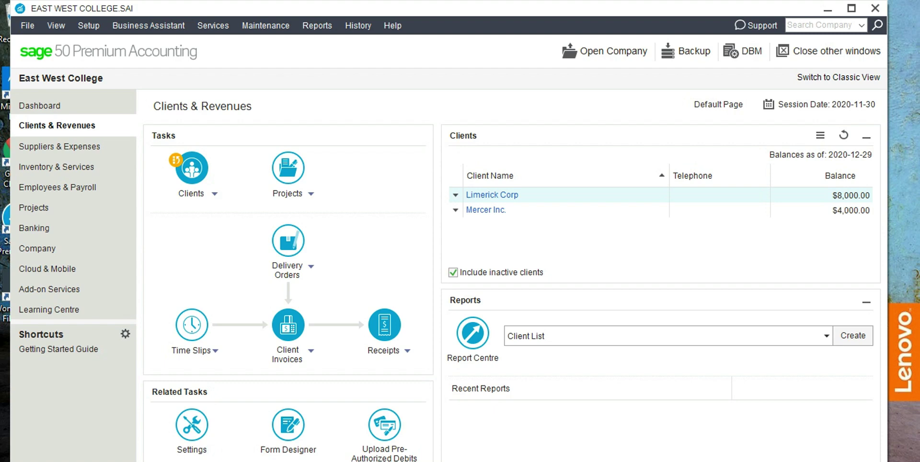
Start a new inventory item record numbered "Sage 50" with the description "Course Manual".
{"action": "left_click", "coordinate": [56, 166]}
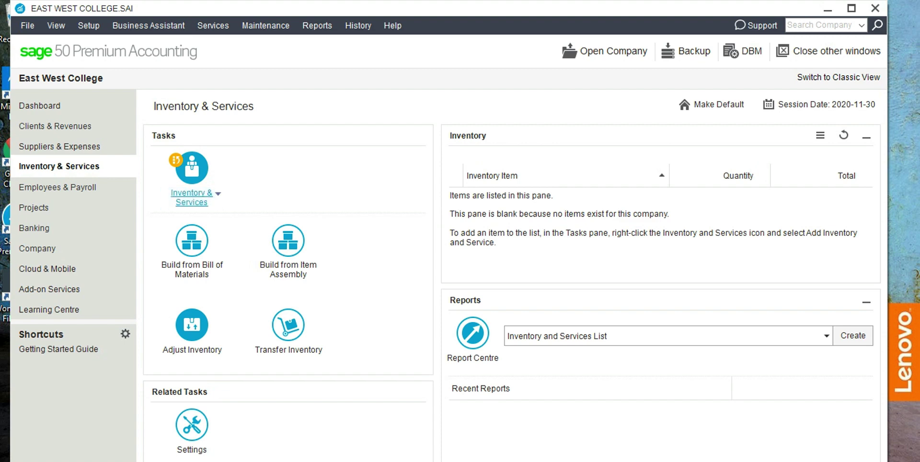
{"action": "left_click", "coordinate": [192, 197]}
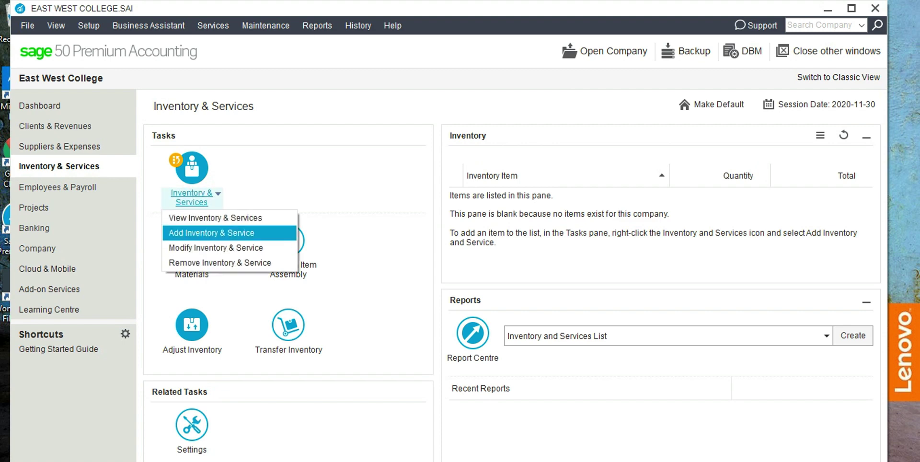
{"action": "left_click", "coordinate": [212, 232]}
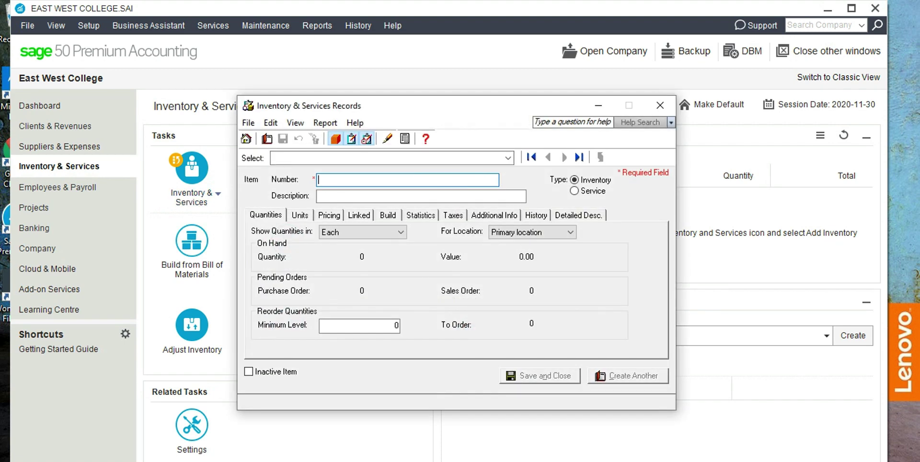
{"action": "type", "text": "Sage"}
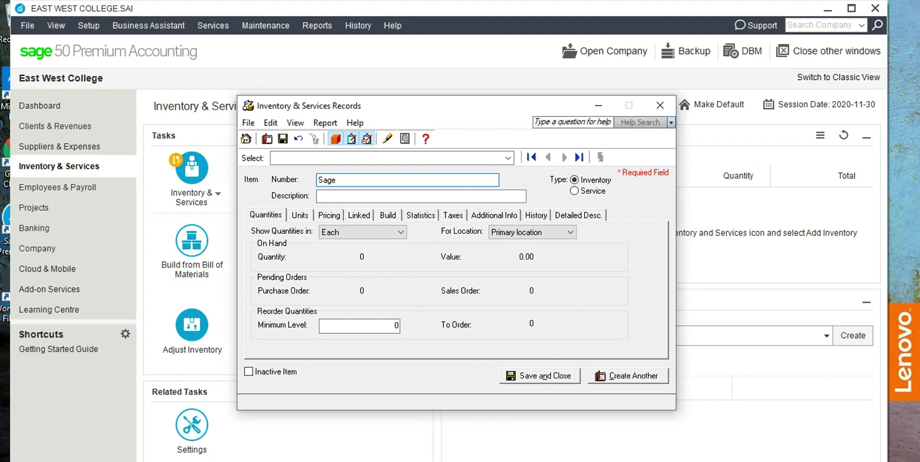
{"action": "type", "text": " 50"}
{"action": "key", "text": "Tab"}
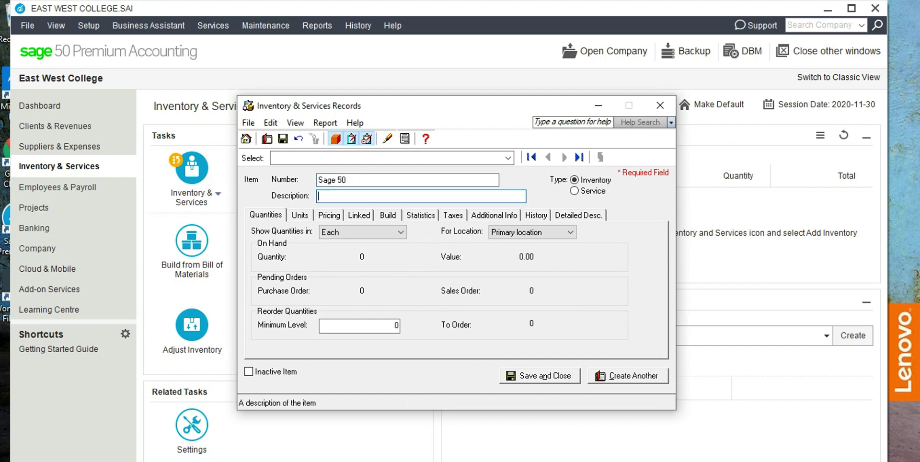
{"action": "type", "text": "Course Manual"}
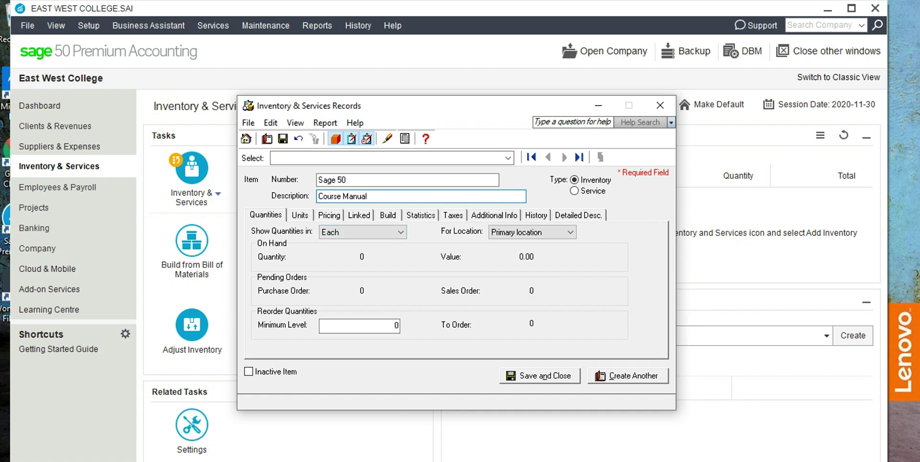
Link the Sage 50 item's asset account to 1520 Inventory.
{"action": "left_click", "coordinate": [300, 216]}
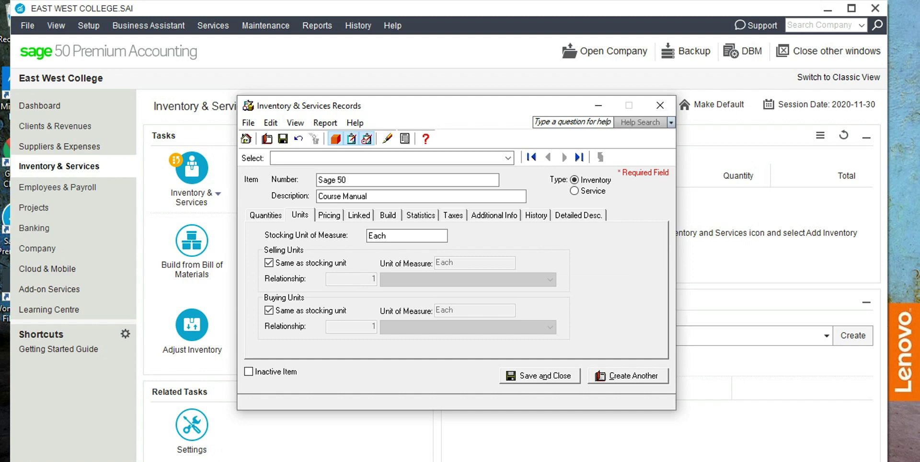
{"action": "key", "text": "ctrl+Tab"}
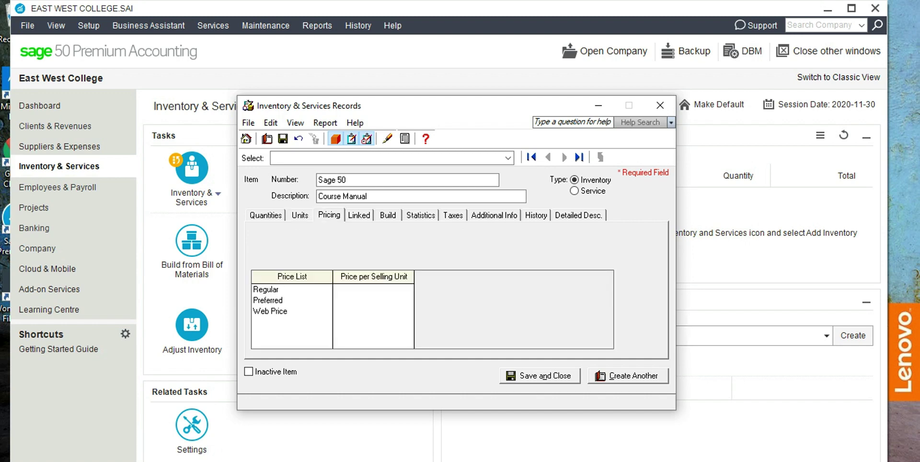
{"action": "key", "text": "ctrl+Tab"}
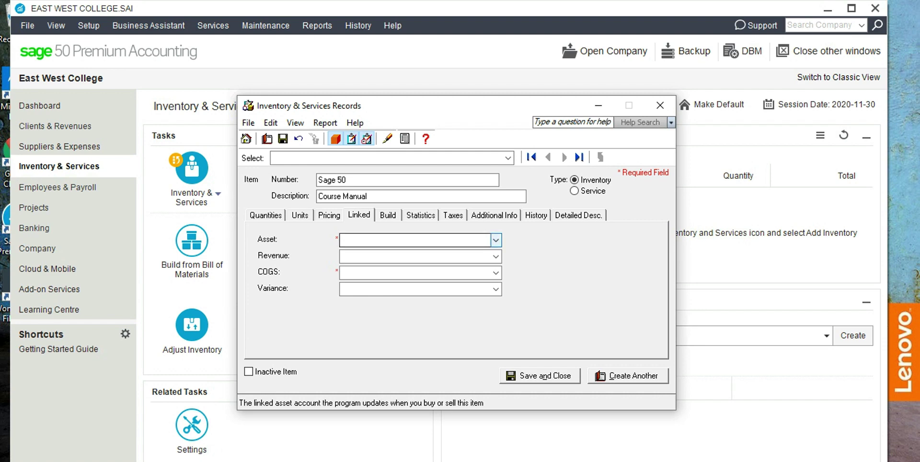
{"action": "left_click", "coordinate": [496, 240]}
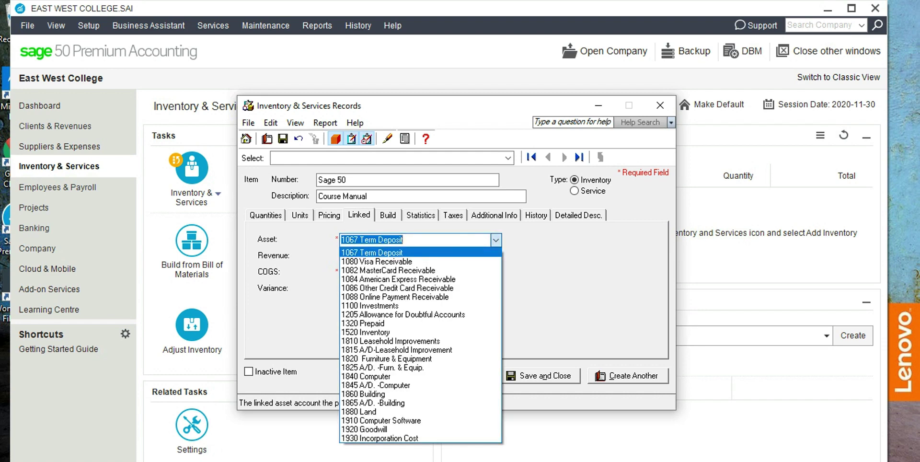
{"action": "key", "text": "Down"}
{"action": "key", "text": "Down"}
{"action": "key", "text": "Down"}
{"action": "key", "text": "Down"}
{"action": "key", "text": "Down"}
{"action": "key", "text": "Down"}
{"action": "key", "text": "Down"}
{"action": "key", "text": "Down"}
{"action": "key", "text": "Down"}
{"action": "key", "text": "Return"}
Link the Sage 50 item's revenue account to 4030 General Training and its COGS account to 5020 Course Material Purchased.
{"action": "key", "text": "Tab"}
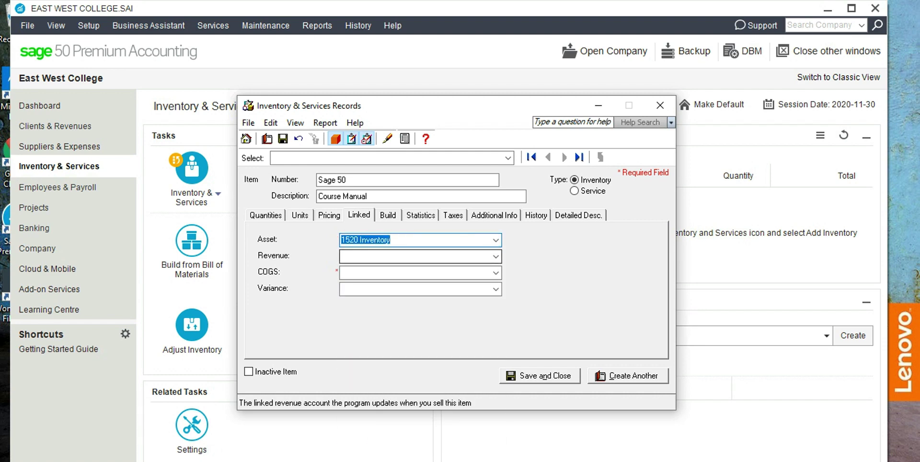
{"action": "key", "text": "alt+Down"}
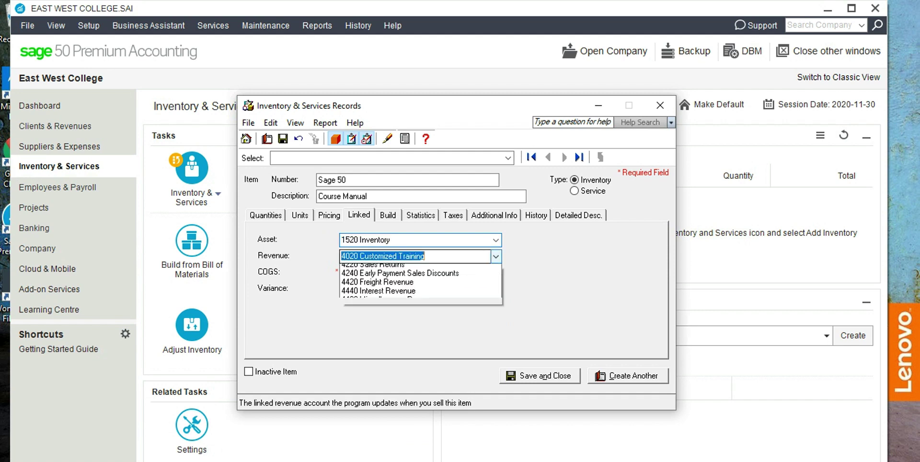
{"action": "key", "text": "Down"}
{"action": "key", "text": "Return"}
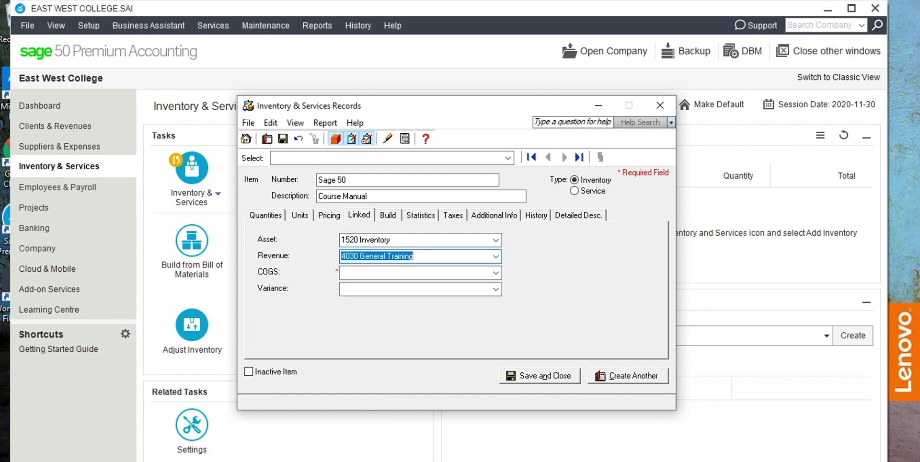
{"action": "key", "text": "Tab"}
{"action": "key", "text": "alt+Down"}
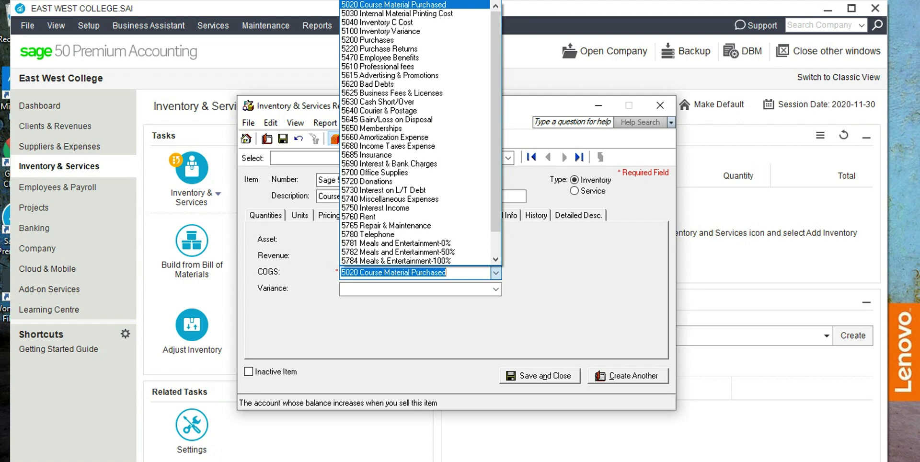
{"action": "key", "text": "Return"}
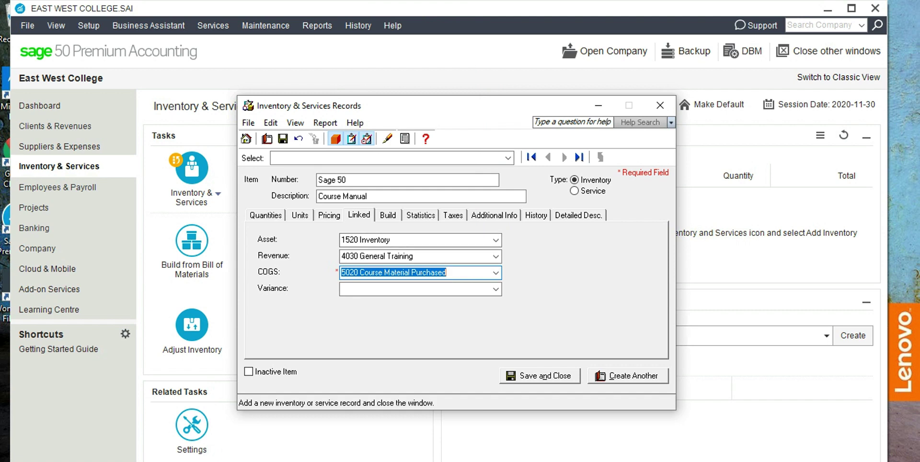
Enter an opening quantity of 500 and an opening value of 6500 for the Sage 50 item, and save the record.
{"action": "left_click", "coordinate": [536, 215]}
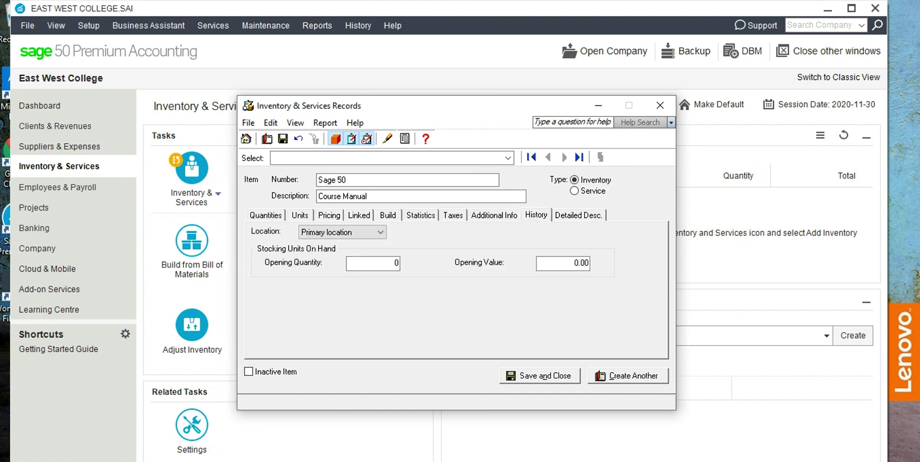
{"action": "double_click", "coordinate": [395, 263]}
{"action": "type", "text": "500"}
{"action": "key", "text": "Tab"}
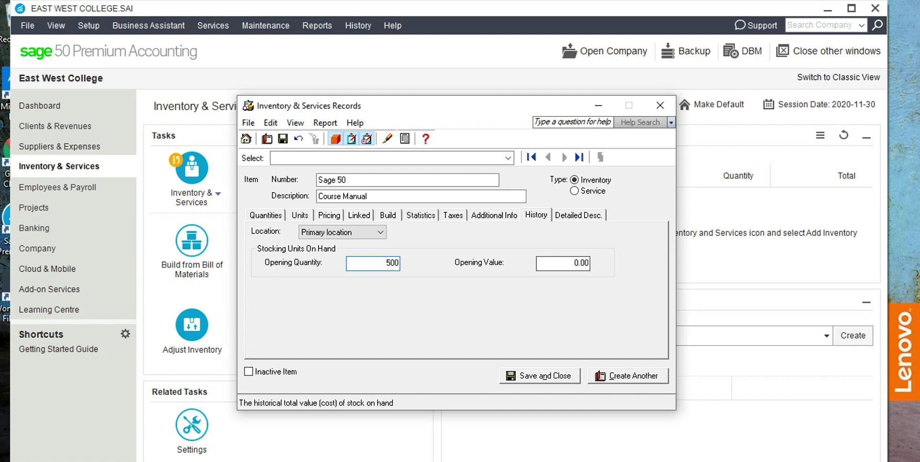
{"action": "type", "text": "6500"}
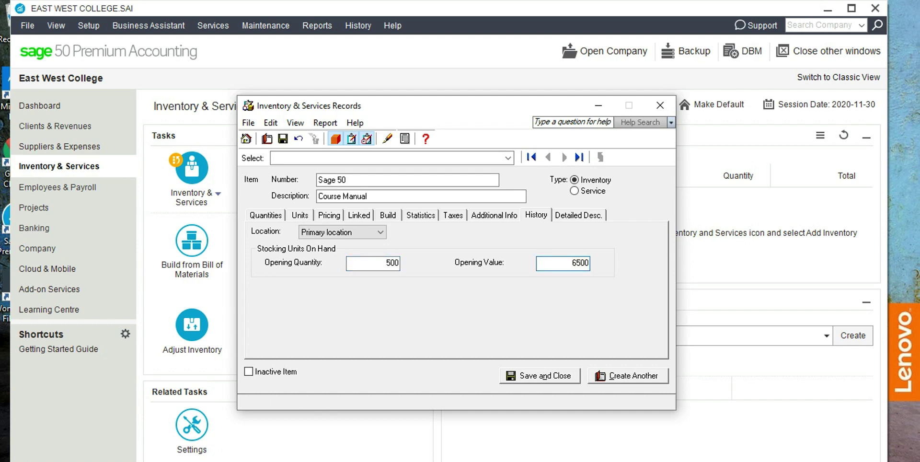
{"action": "left_click", "coordinate": [540, 376]}
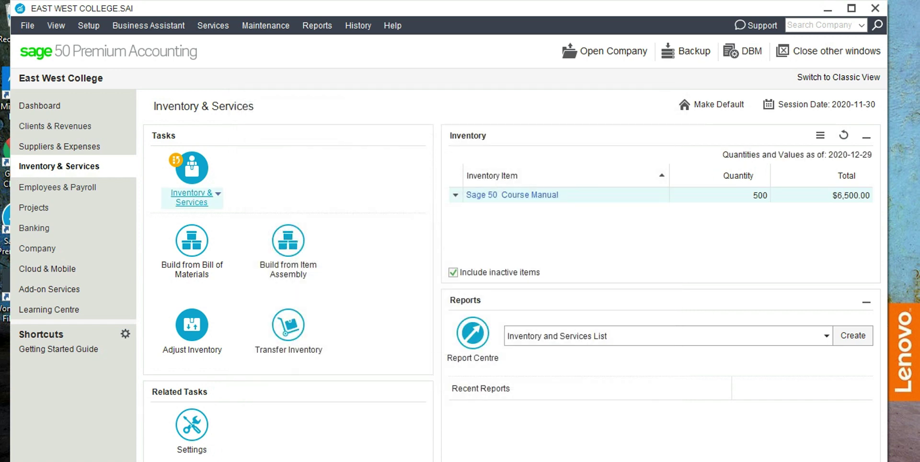
Start another inventory item record numbered "QuickBooks" with the description "Course Manual".
{"action": "left_click", "coordinate": [218, 194]}
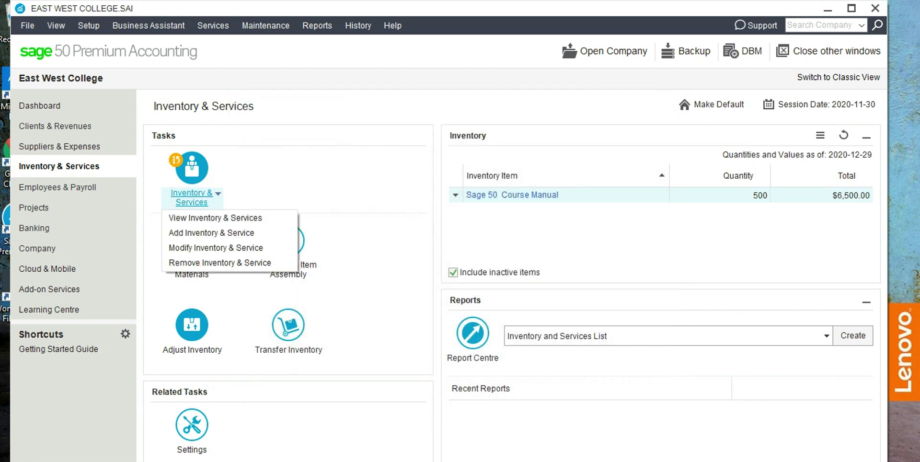
{"action": "left_click", "coordinate": [211, 232]}
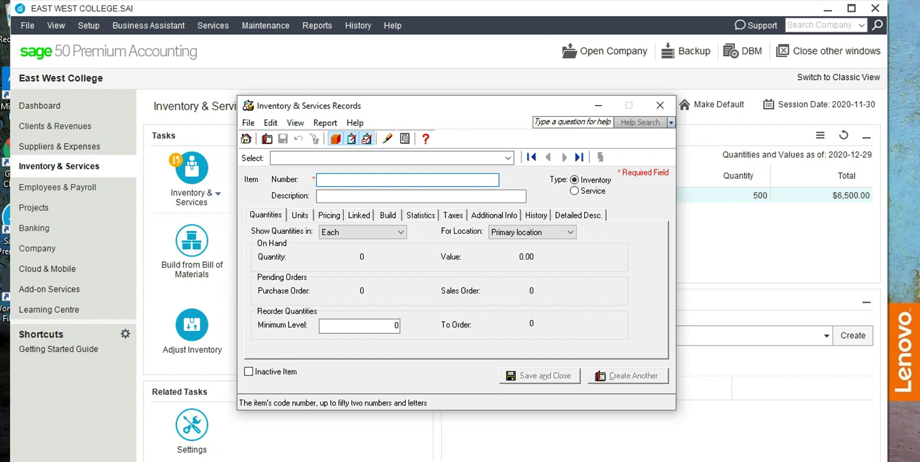
{"action": "type", "text": "QuickB"}
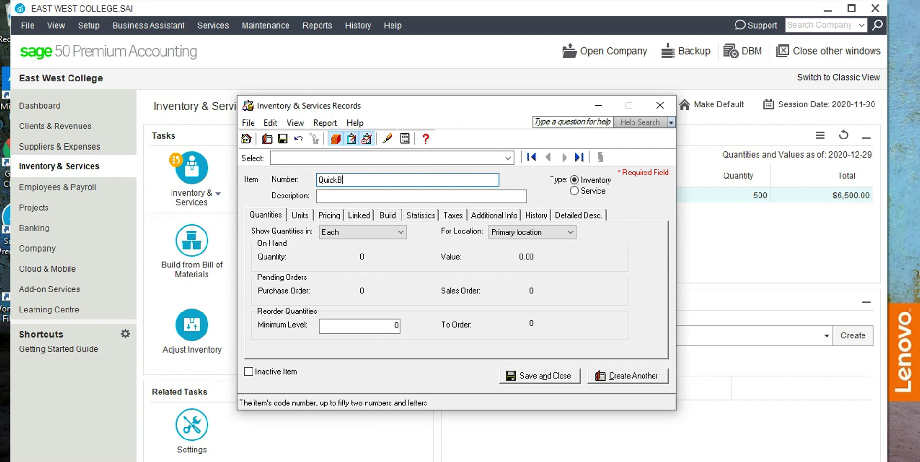
{"action": "type", "text": "ooks"}
{"action": "key", "text": "Tab"}
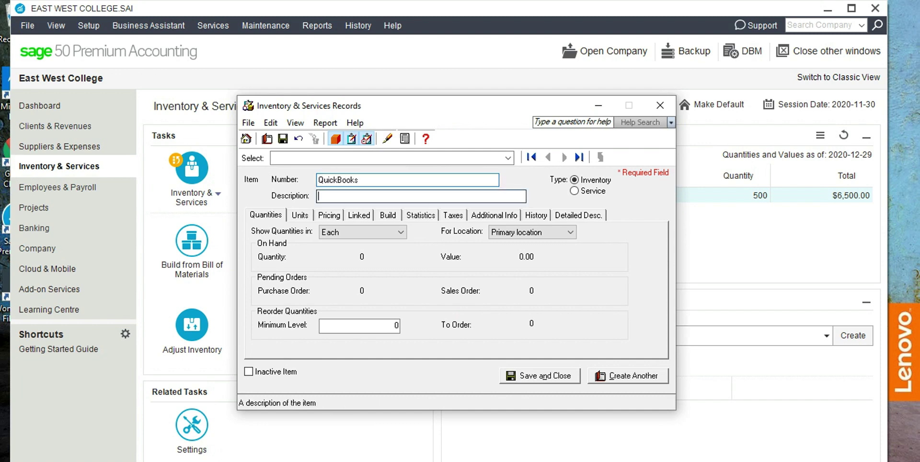
{"action": "type", "text": "Cours"}
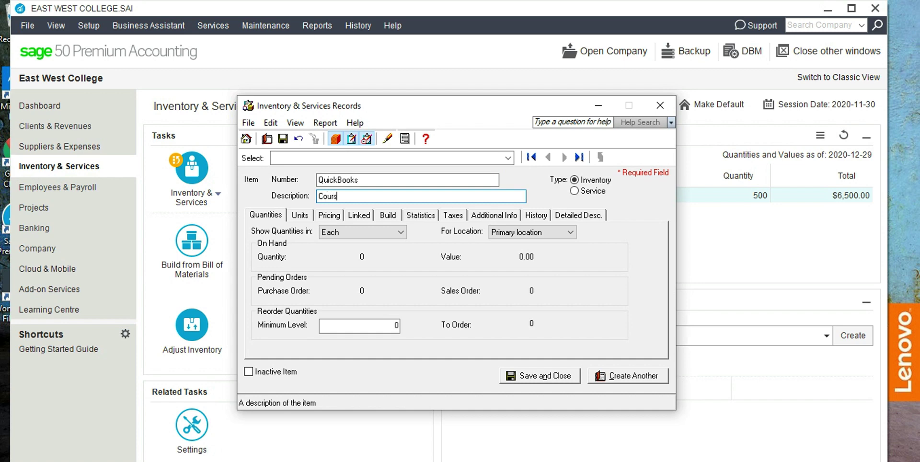
{"action": "type", "text": "e Manual"}
Link the QuickBooks item's asset account to 1520 Inventory.
{"action": "left_click", "coordinate": [359, 215]}
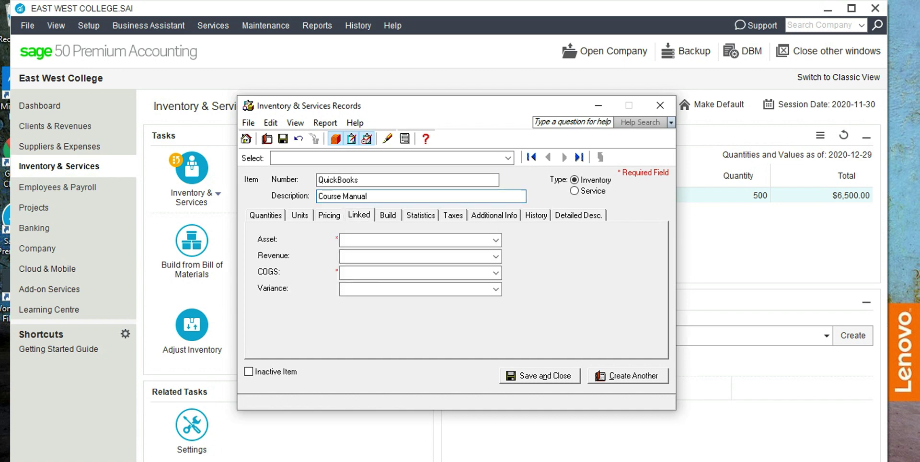
{"action": "key", "text": "Tab"}
{"action": "left_click", "coordinate": [496, 240]}
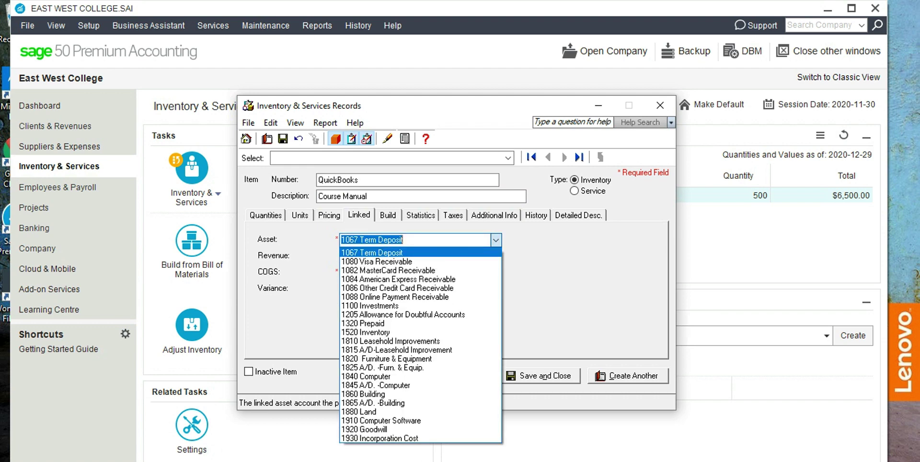
{"action": "key", "text": "Return"}
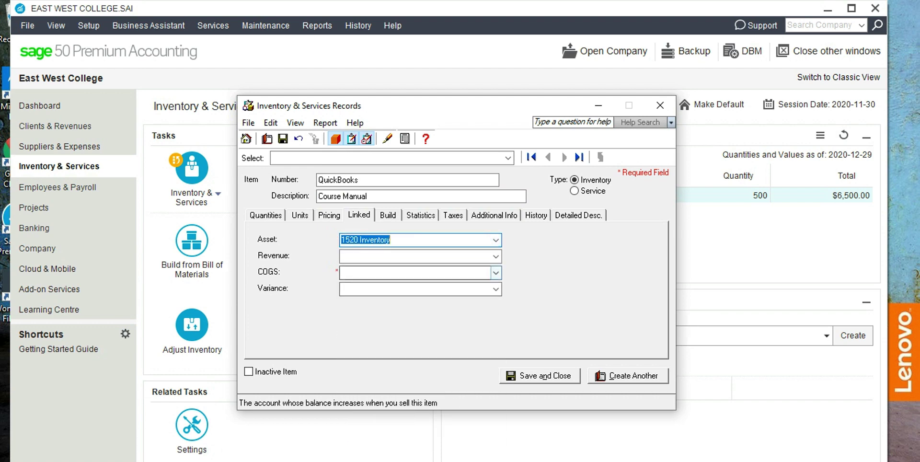
Link the QuickBooks item's revenue account to 4030 General Training and its COGS account to 5020 Course Material Purchased.
{"action": "key", "text": "Tab"}
{"action": "key", "text": "alt+Down"}
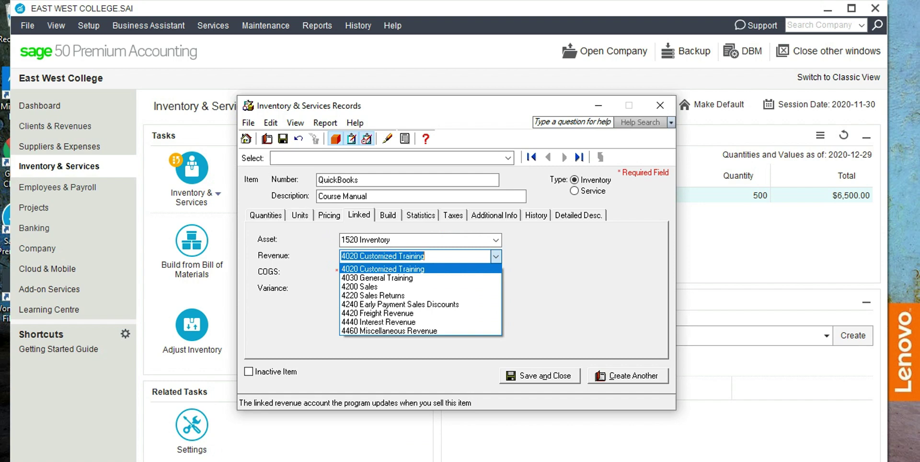
{"action": "key", "text": "Down"}
{"action": "key", "text": "Return"}
{"action": "key", "text": "Tab"}
{"action": "key", "text": "alt+Down"}
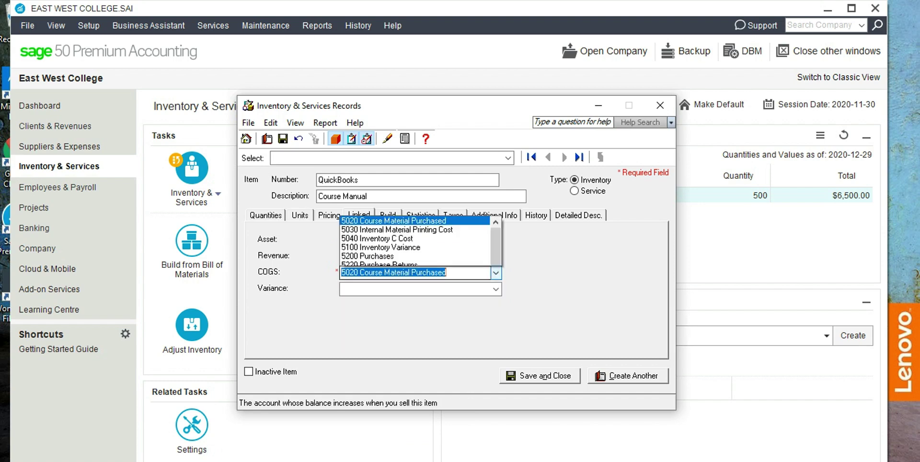
{"action": "key", "text": "Return"}
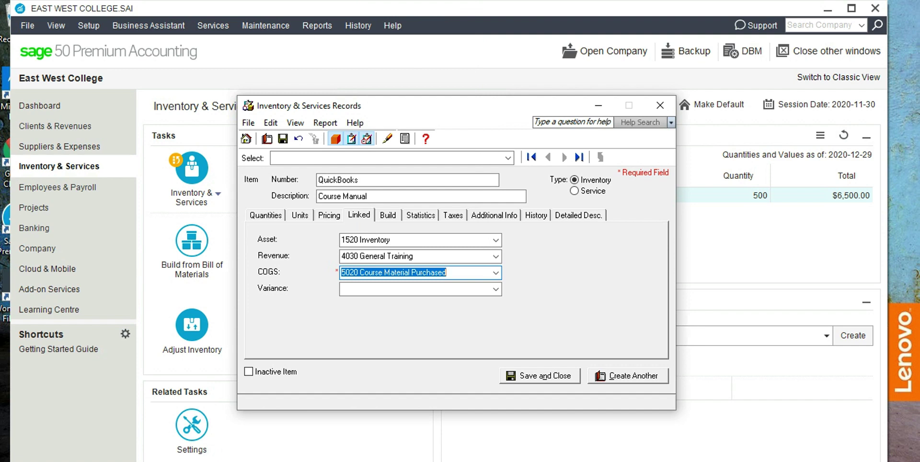
Enter an opening quantity of 200 and an opening value of 3500 for the QuickBooks item, and save the record.
{"action": "left_click", "coordinate": [536, 215]}
{"action": "double_click", "coordinate": [384, 263]}
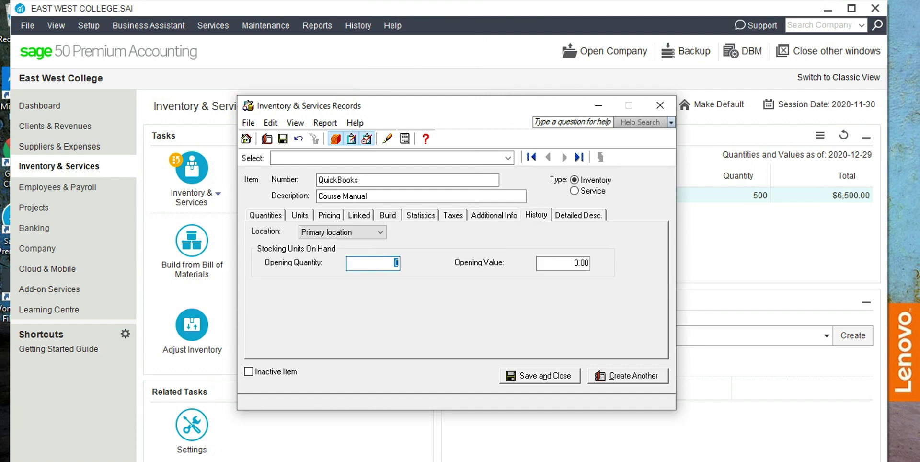
{"action": "type", "text": "200"}
{"action": "key", "text": "Tab"}
{"action": "left_click", "coordinate": [574, 263]}
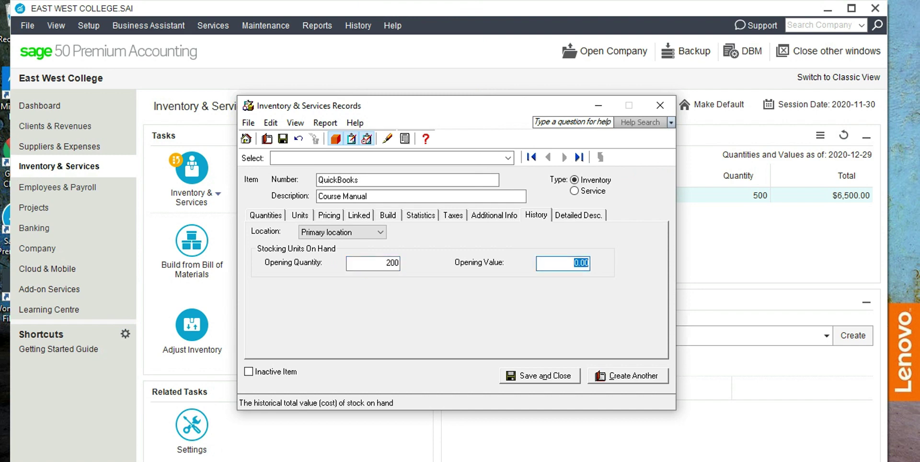
{"action": "type", "text": "3500"}
{"action": "left_click", "coordinate": [540, 376]}
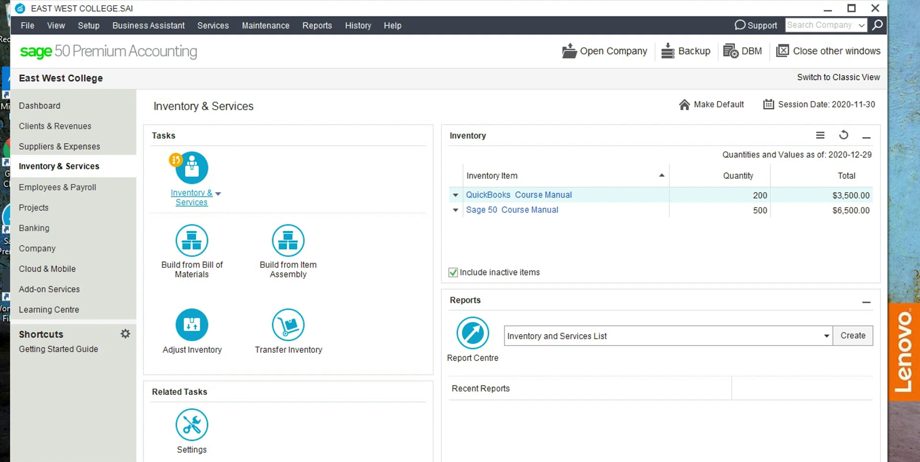
Start a service item record numbered "General Training" with the description "General Training".
{"action": "left_click", "coordinate": [218, 194]}
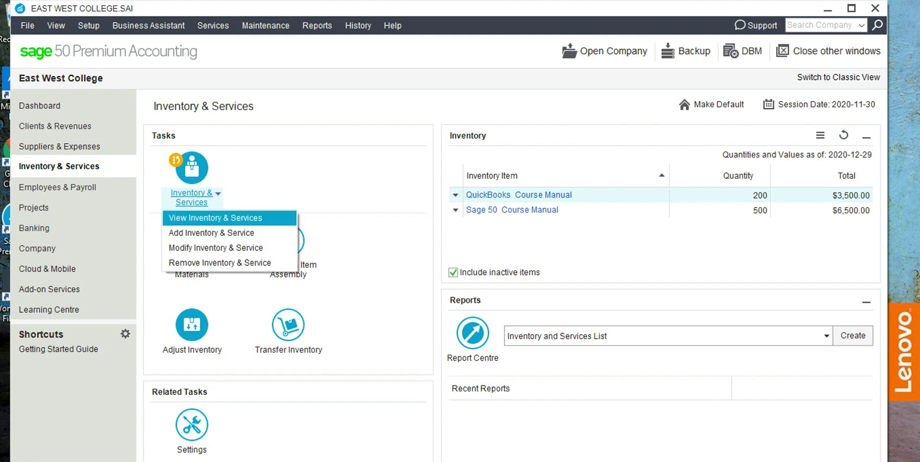
{"action": "key", "text": "Down"}
{"action": "key", "text": "Return"}
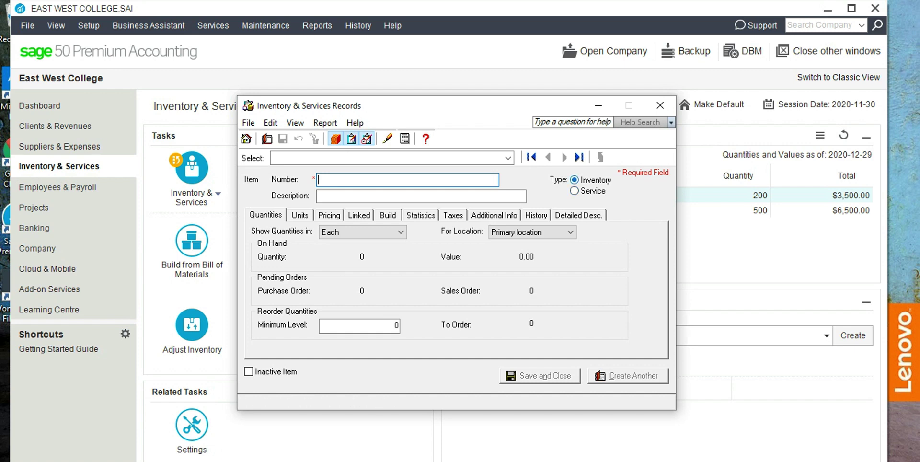
{"action": "left_click", "coordinate": [574, 191]}
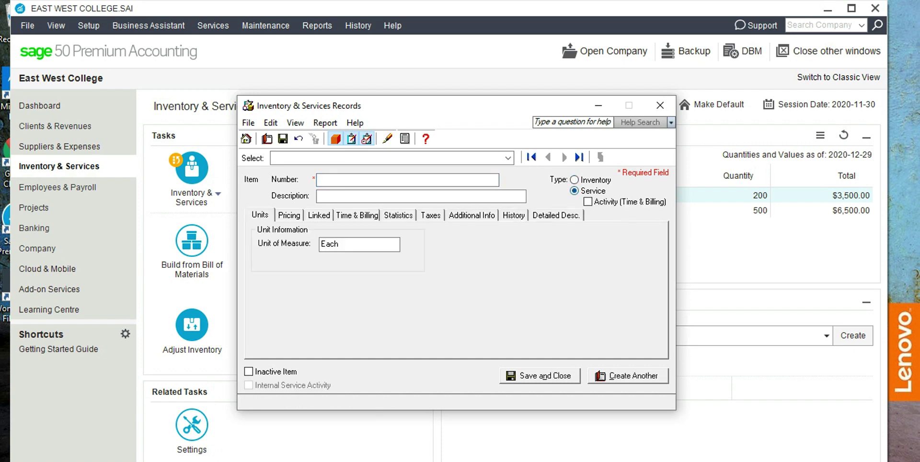
{"action": "left_click", "coordinate": [383, 180]}
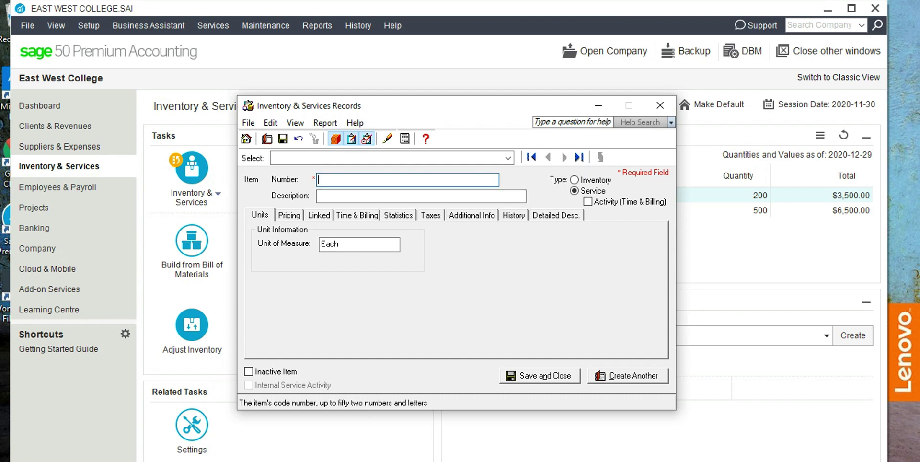
{"action": "type", "text": "General"}
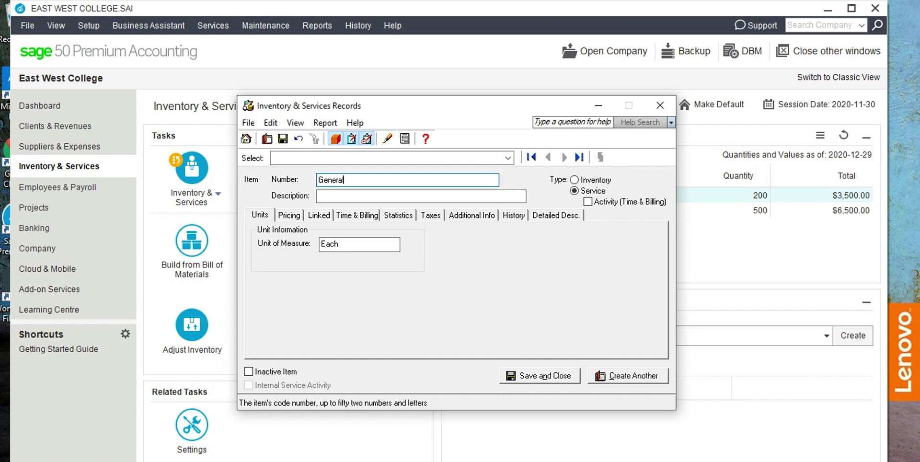
{"action": "type", "text": " Training"}
{"action": "key", "text": "Tab"}
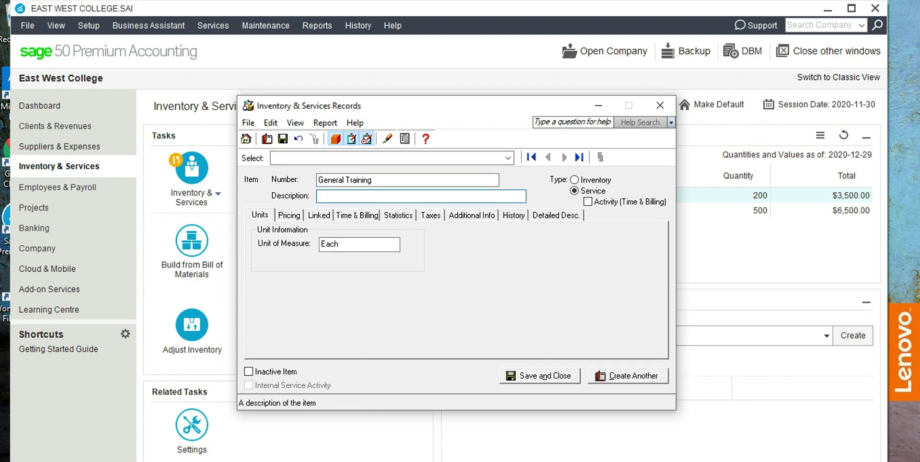
{"action": "type", "text": "General Training"}
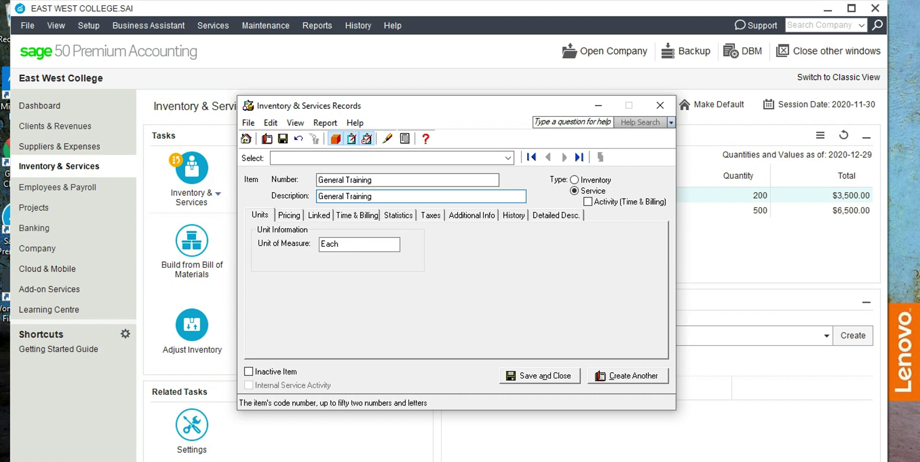
Set the General Training service's regular price per selling unit to 2000.
{"action": "left_click", "coordinate": [289, 215]}
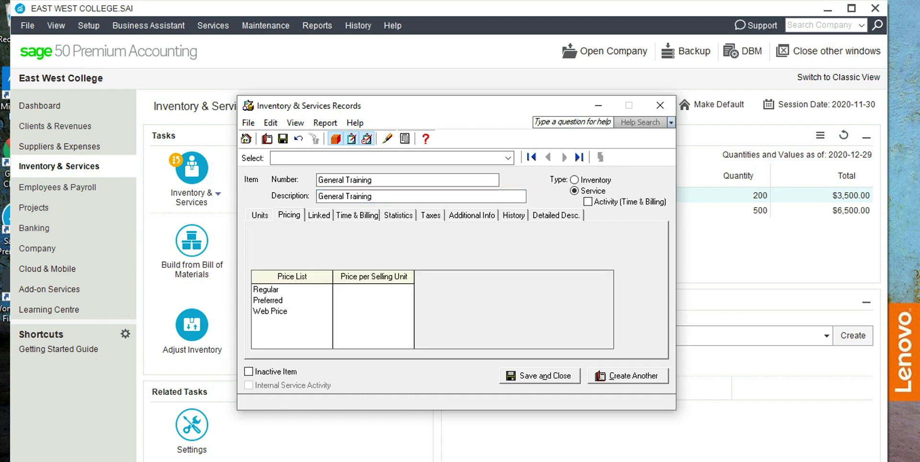
{"action": "left_click", "coordinate": [374, 290]}
{"action": "type", "text": "2000"}
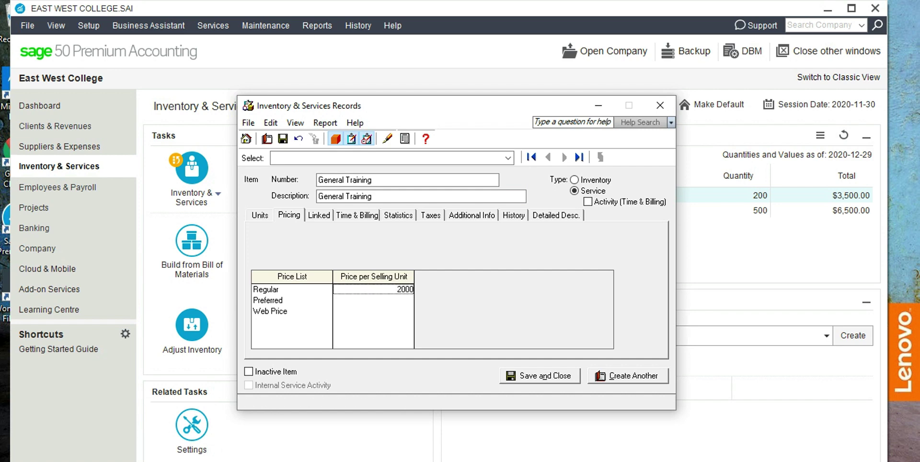
Link the General Training service's revenue account to 4030 General Training and its expense account to 5020 Course Material Purchased.
{"action": "key", "text": "ctrl+Tab"}
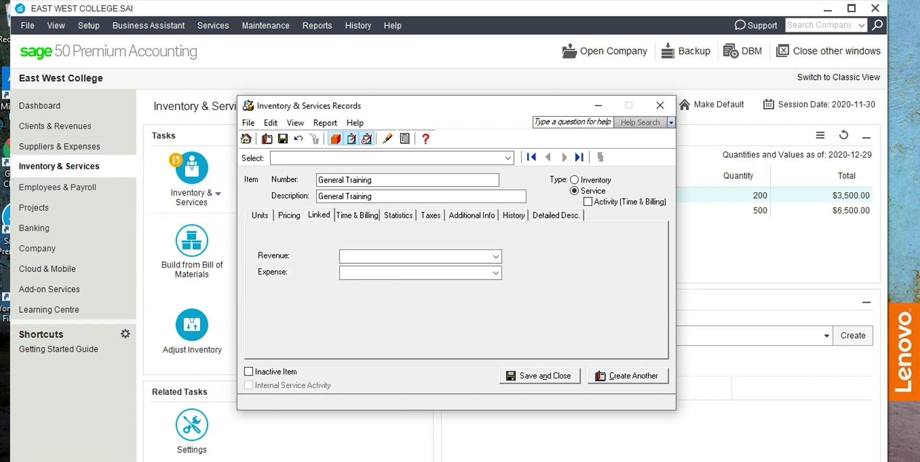
{"action": "left_click", "coordinate": [496, 257]}
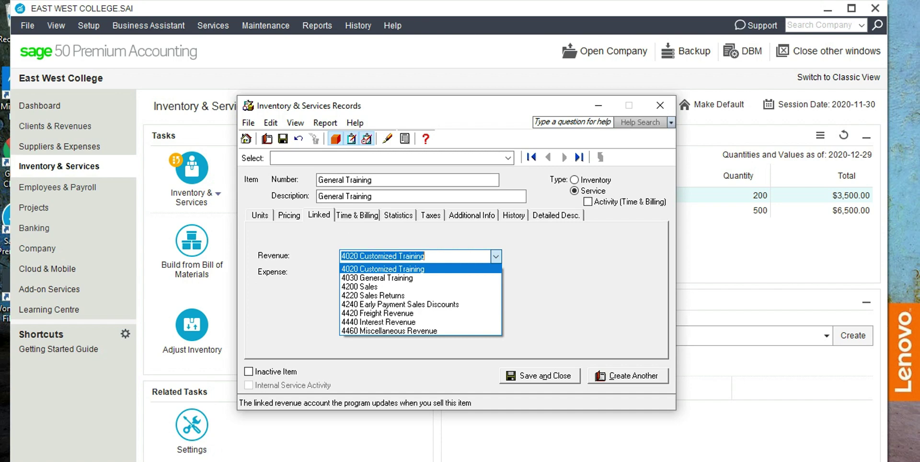
{"action": "key", "text": "Escape"}
{"action": "key", "text": "Tab"}
{"action": "key", "text": "alt+Down"}
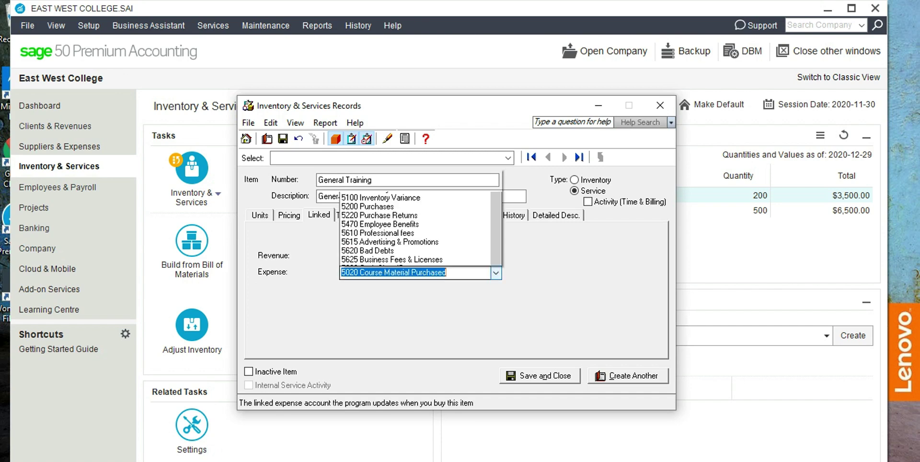
{"action": "key", "text": "Escape"}
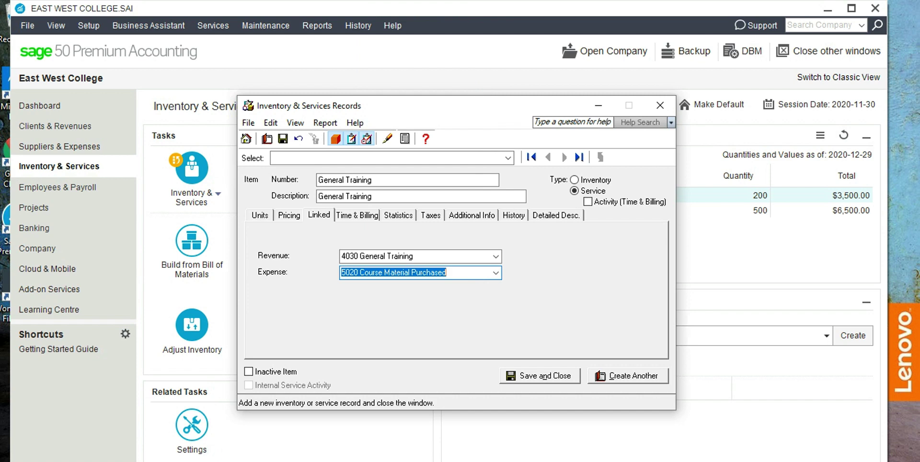
Save the General Training service record, agreeing to assign the linked expense account to the Expense account class.
{"action": "left_click", "coordinate": [540, 376]}
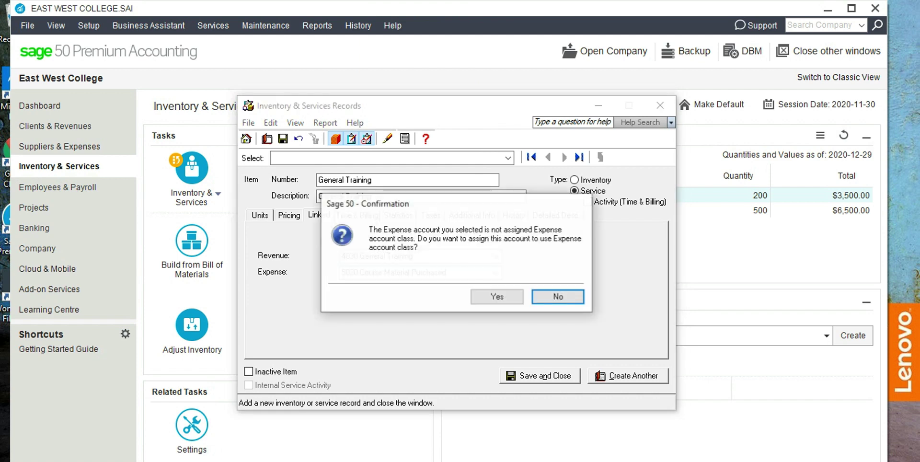
{"action": "left_click", "coordinate": [497, 296]}
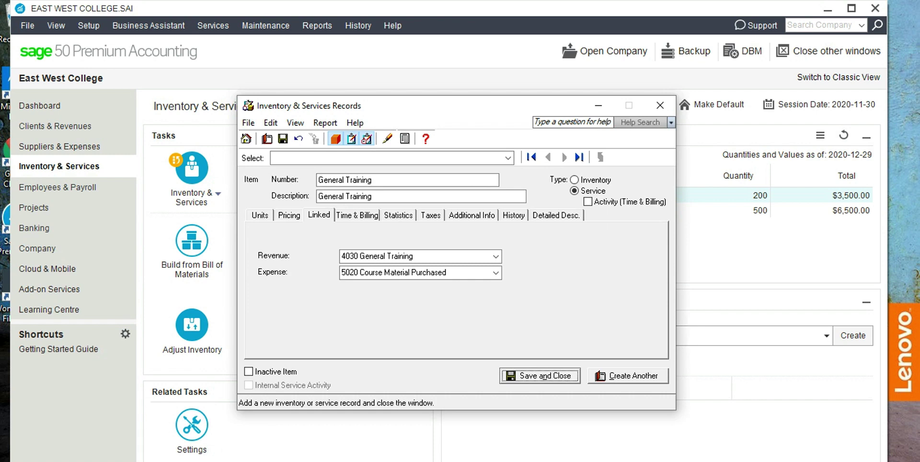
{"action": "left_click", "coordinate": [540, 375]}
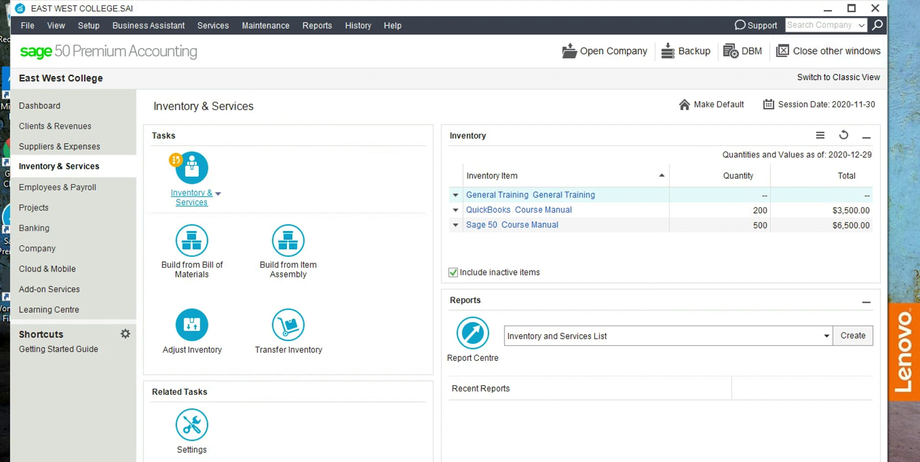
Create a new supplier record with only the supplier's name filled in, and save it.
{"action": "left_click", "coordinate": [723, 461]}
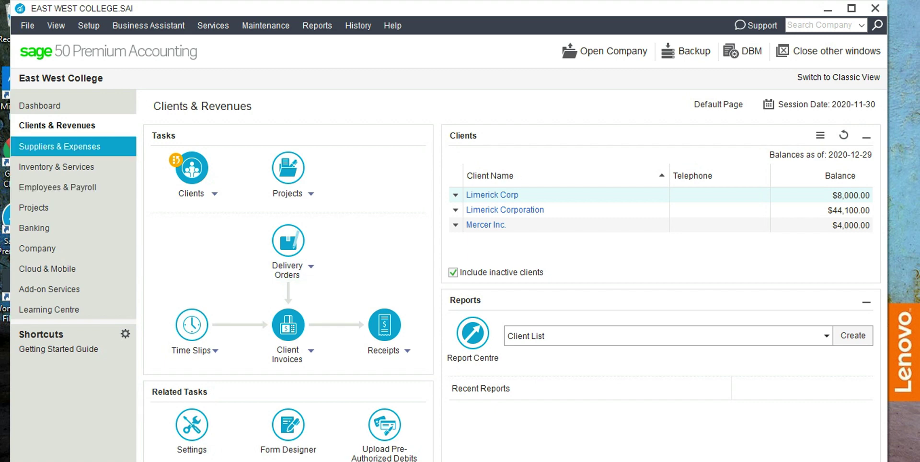
{"action": "left_click", "coordinate": [60, 146]}
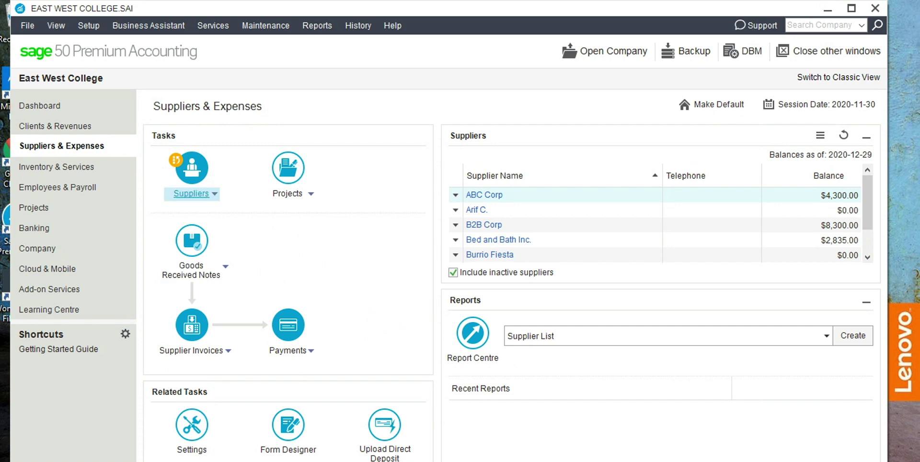
{"action": "left_click", "coordinate": [215, 194]}
{"action": "left_click", "coordinate": [216, 224]}
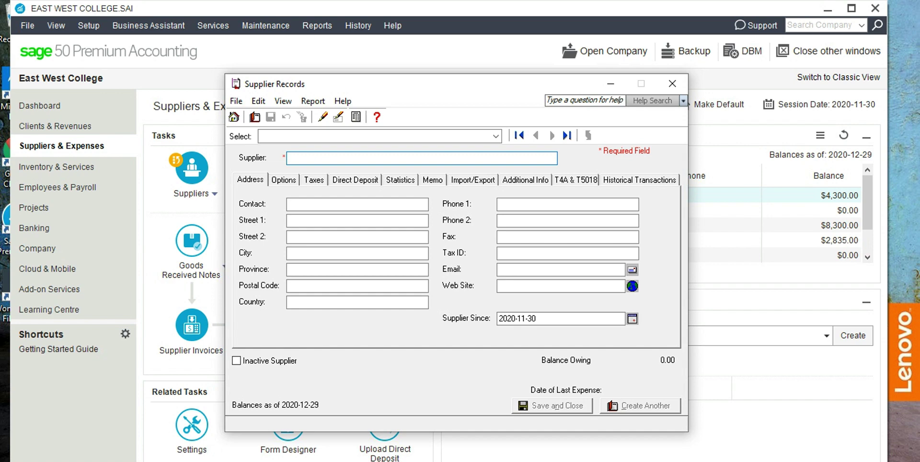
{"action": "type", "text": "Rock Fellow"}
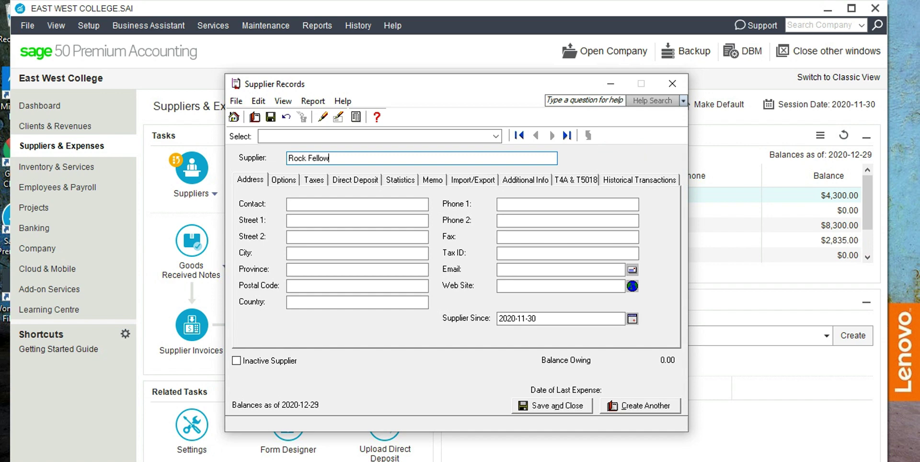
{"action": "left_click", "coordinate": [553, 406]}
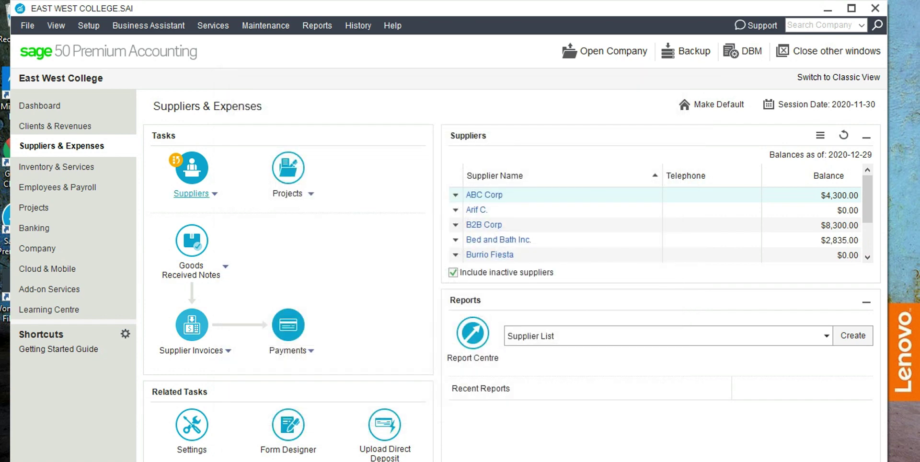
Start a new supplier invoice and select the newly added supplier.
{"action": "left_click", "coordinate": [191, 350]}
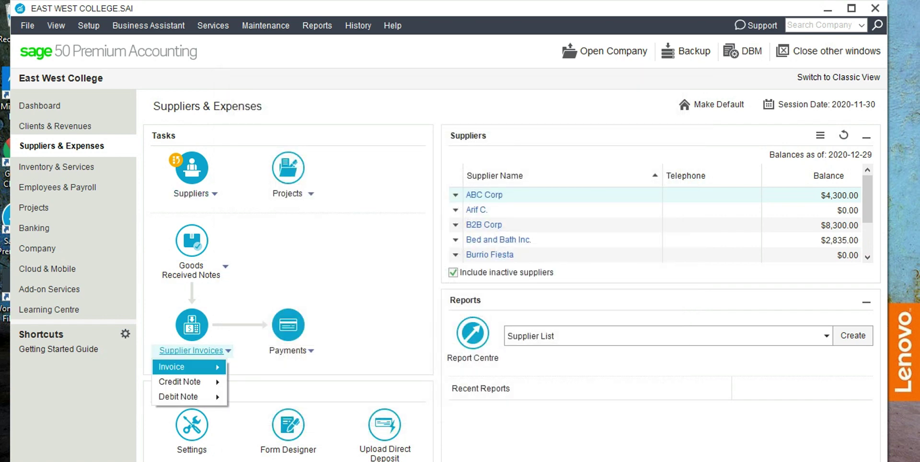
{"action": "mouse_move", "coordinate": [186, 367]}
{"action": "left_click", "coordinate": [278, 367]}
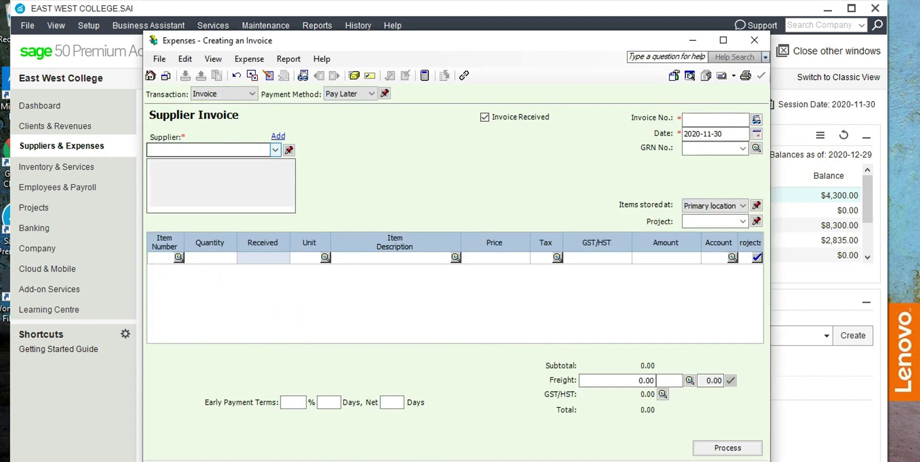
{"action": "left_click", "coordinate": [276, 149]}
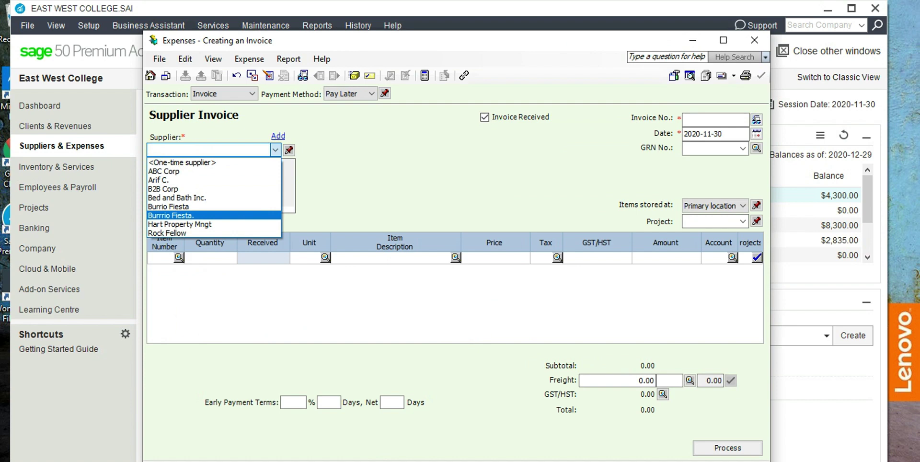
{"action": "key", "text": "Down"}
{"action": "key", "text": "Down"}
{"action": "key", "text": "Return"}
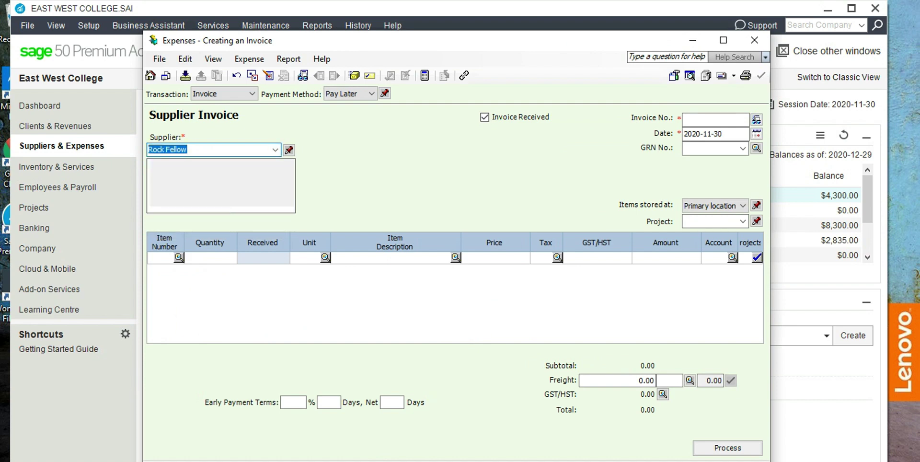
Set the supplier invoice's number to 3745 and its date to 2020-12-05.
{"action": "left_click", "coordinate": [715, 120]}
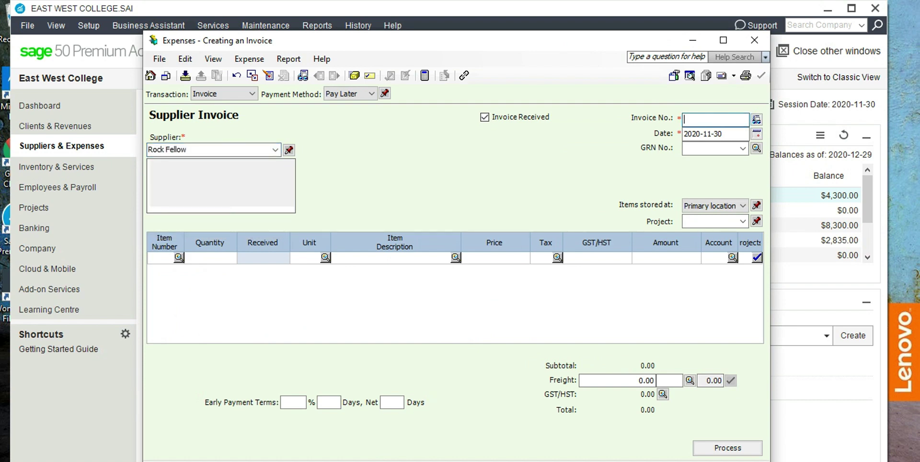
{"action": "type", "text": "3745"}
{"action": "left_click", "coordinate": [756, 134]}
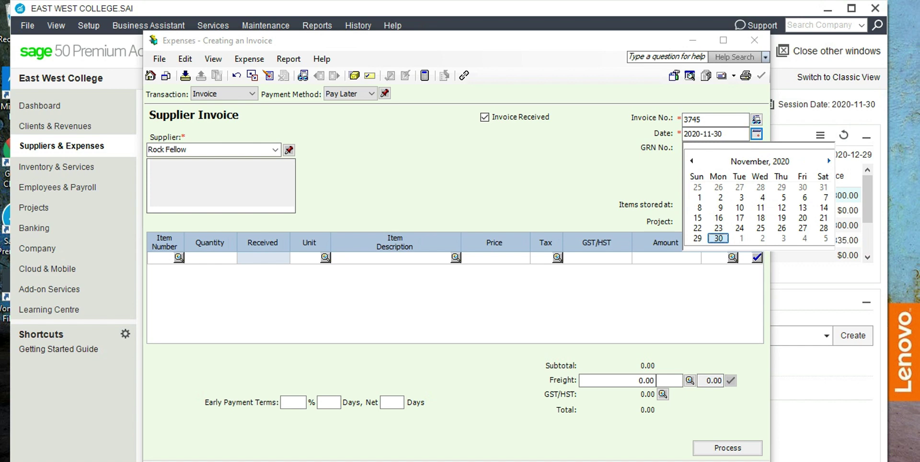
{"action": "key", "text": "Right"}
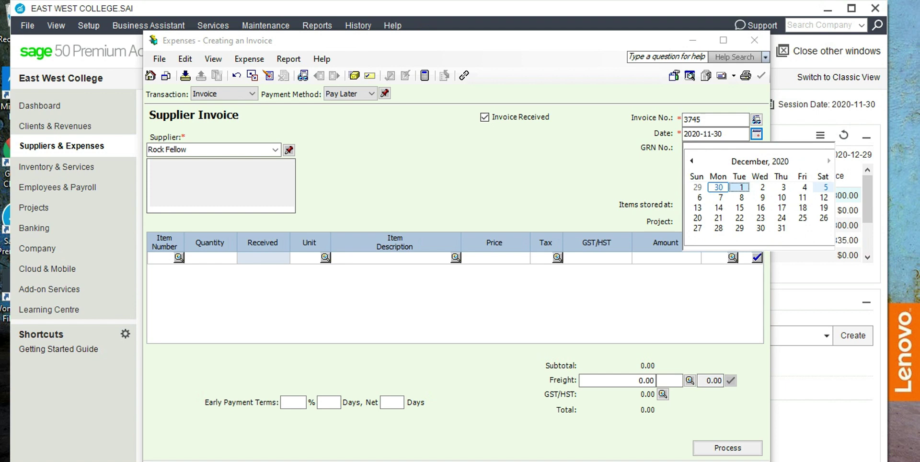
{"action": "left_click", "coordinate": [824, 186]}
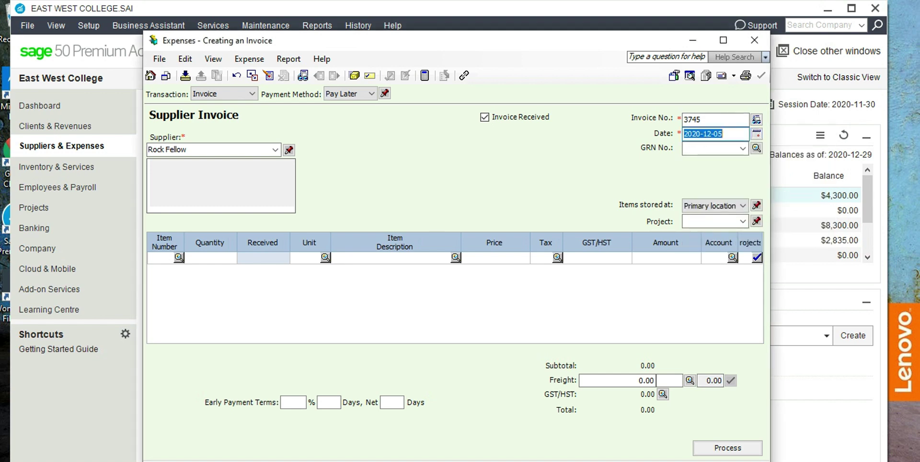
Add the Sage 50 course manual to the supplier invoice's first line with a quantity of 2000.
{"action": "left_click", "coordinate": [213, 258]}
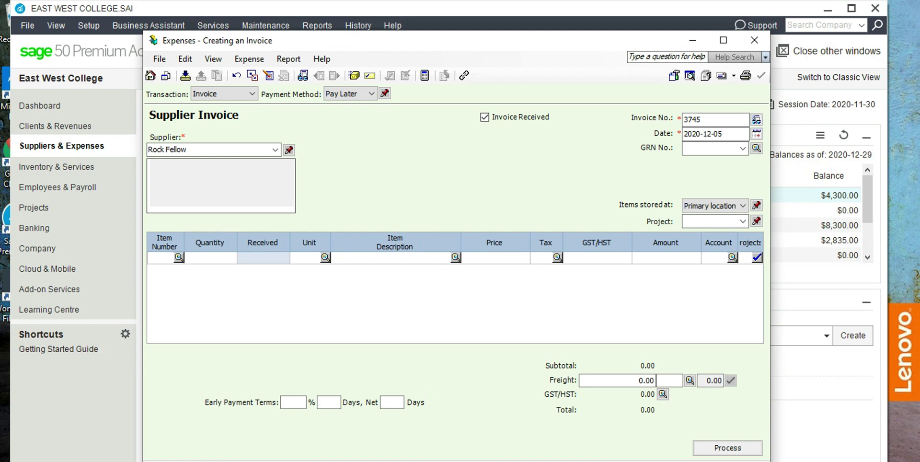
{"action": "left_click", "coordinate": [179, 258]}
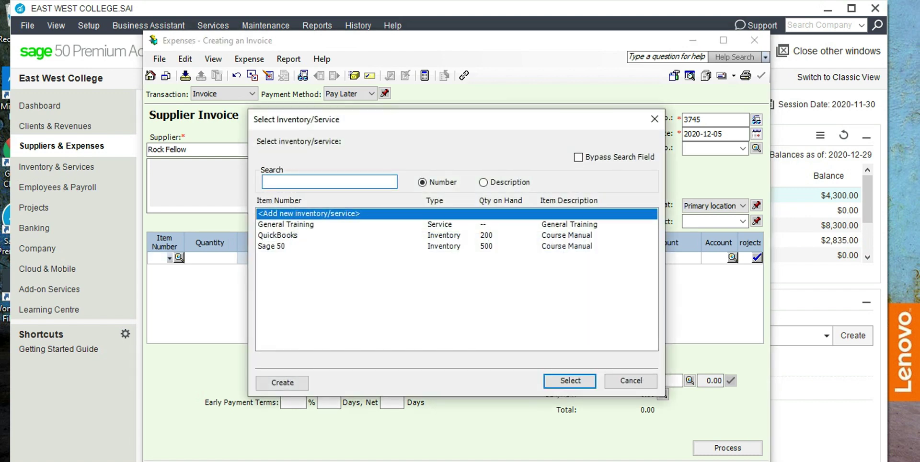
{"action": "left_click", "coordinate": [272, 246]}
{"action": "double_click", "coordinate": [272, 247]}
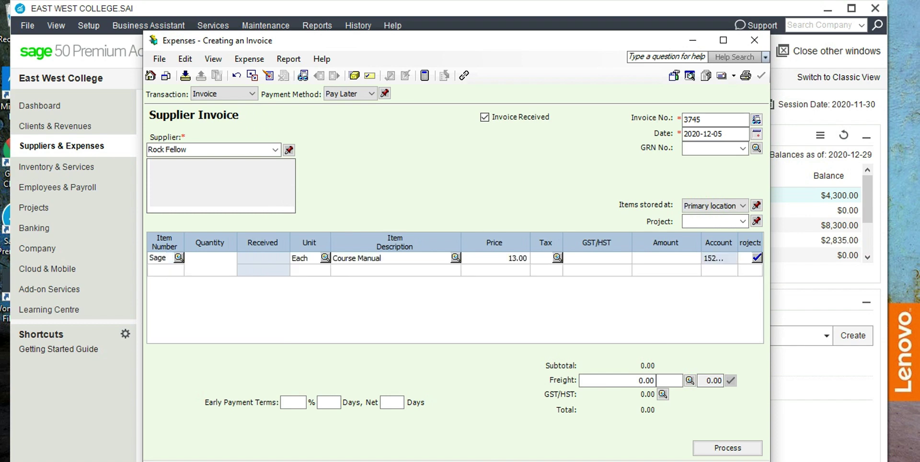
{"action": "type", "text": "2000"}
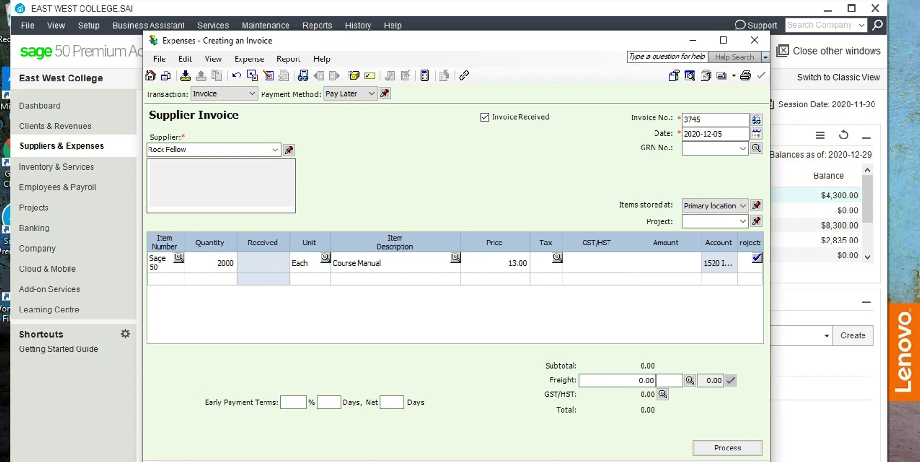
{"action": "left_click", "coordinate": [373, 279]}
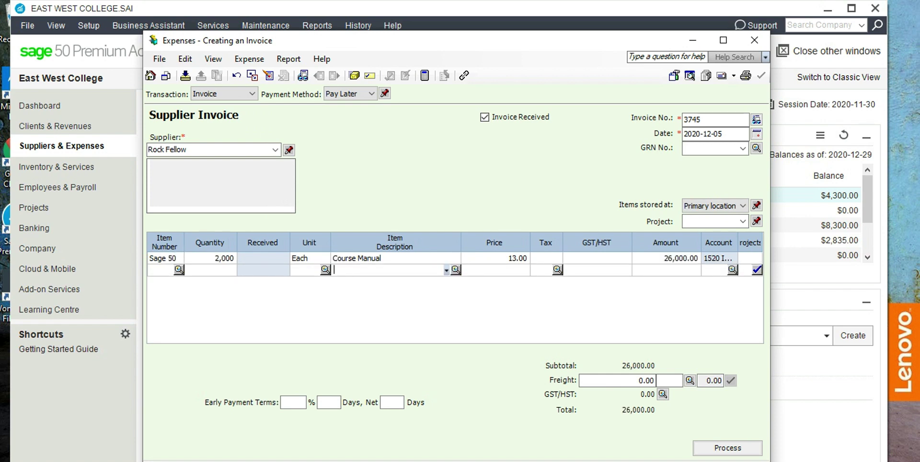
Set the Sage 50 line's price to 15 and its tax code to G - GST 5%.
{"action": "left_click", "coordinate": [496, 258]}
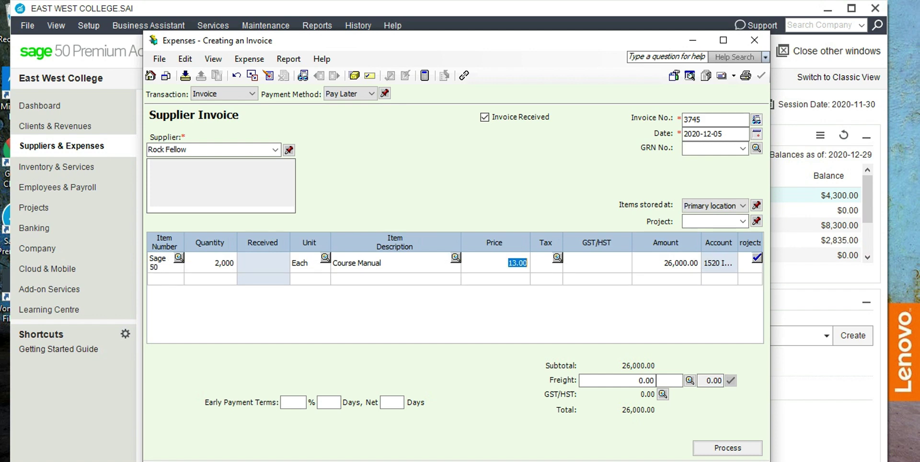
{"action": "type", "text": "15"}
{"action": "left_click", "coordinate": [542, 279]}
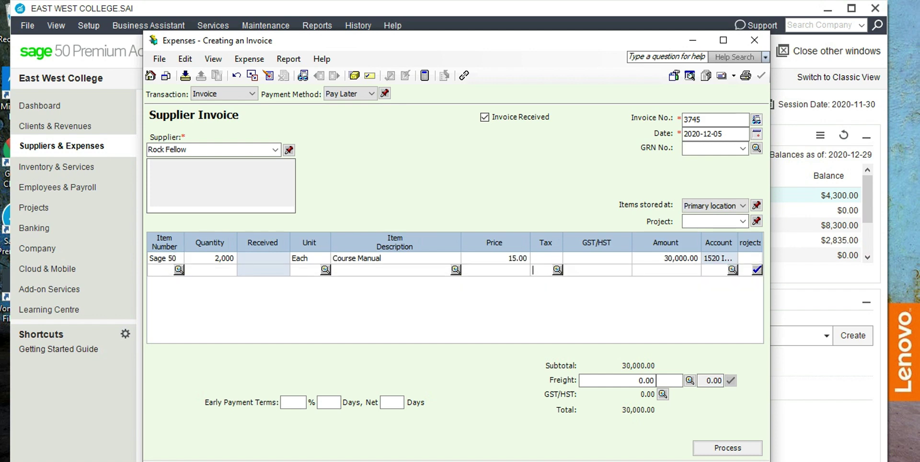
{"action": "left_click", "coordinate": [541, 259]}
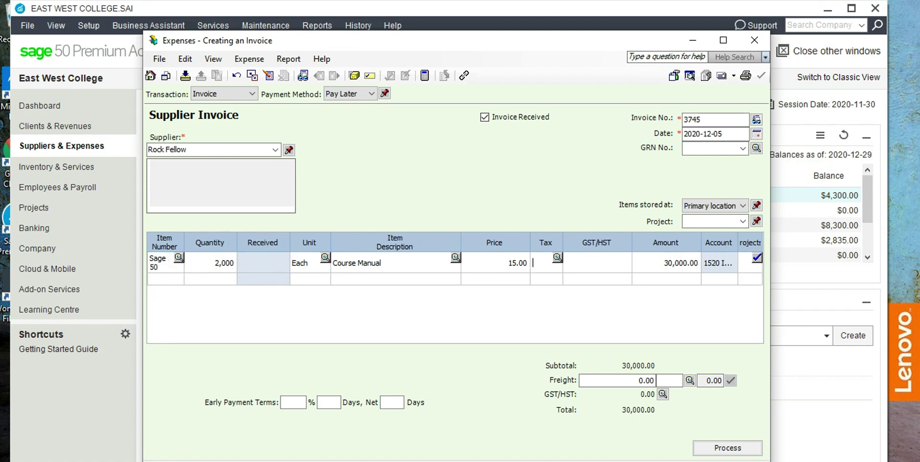
{"action": "key", "text": "Return"}
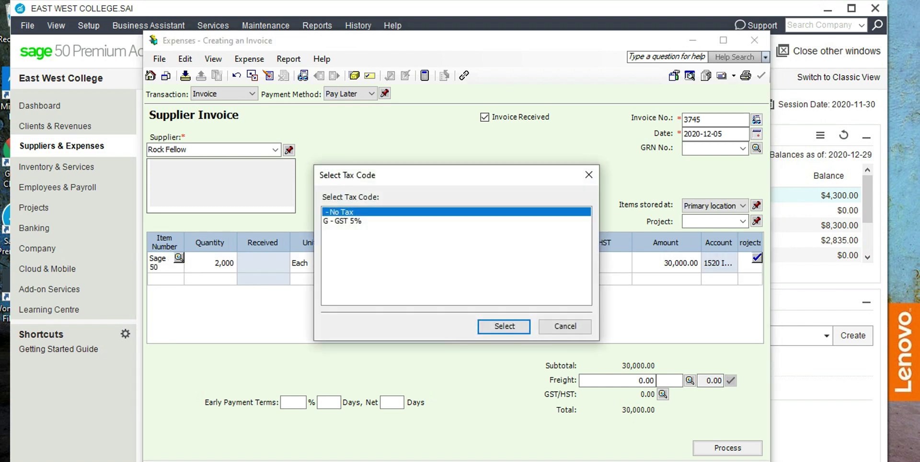
{"action": "key", "text": "Down"}
{"action": "key", "text": "Return"}
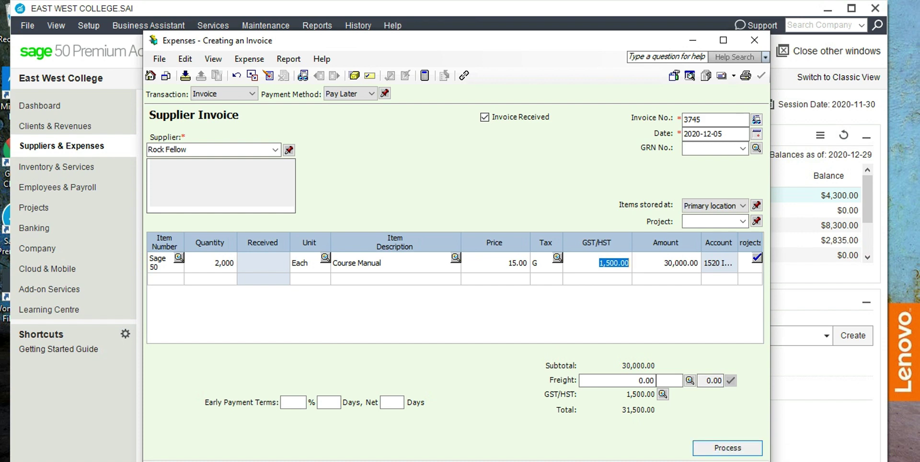
Process the Sage 50 manual invoice, accepting its date beyond the session date, and close the invoice window.
{"action": "left_click", "coordinate": [727, 447]}
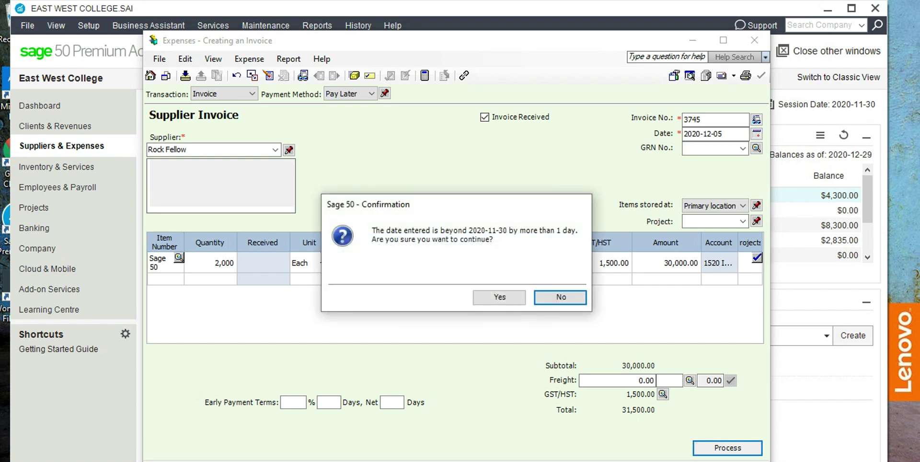
{"action": "left_click", "coordinate": [499, 297]}
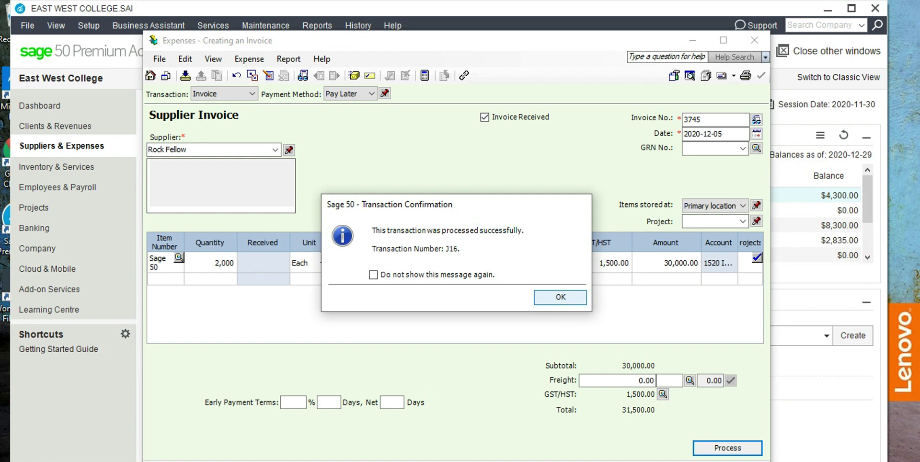
{"action": "left_click", "coordinate": [560, 297]}
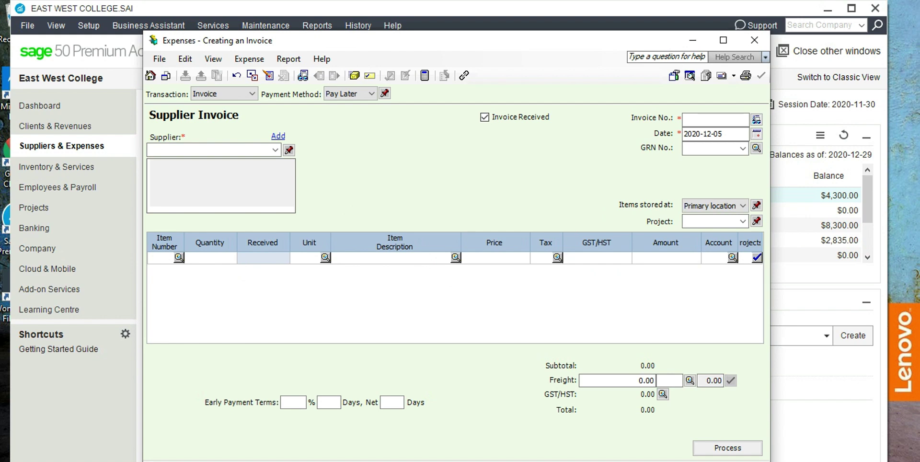
{"action": "left_click", "coordinate": [754, 40]}
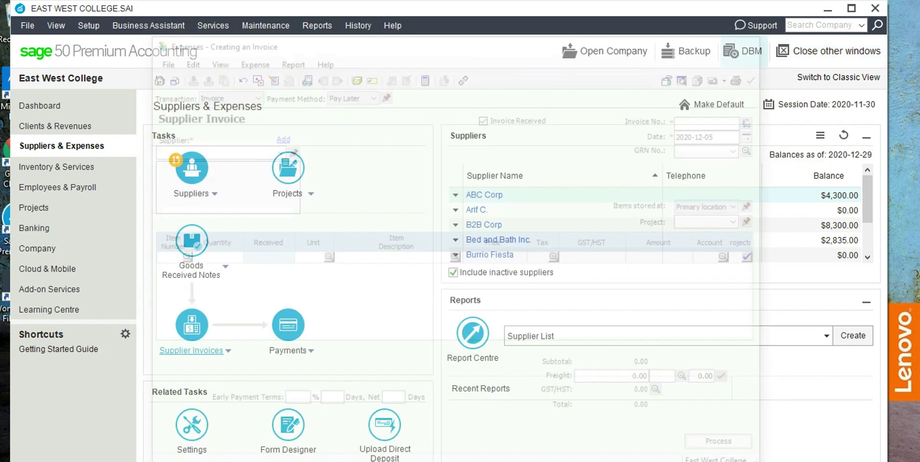
Create a supplier record named High Artctic with no other details, and save it.
{"action": "left_click", "coordinate": [215, 194]}
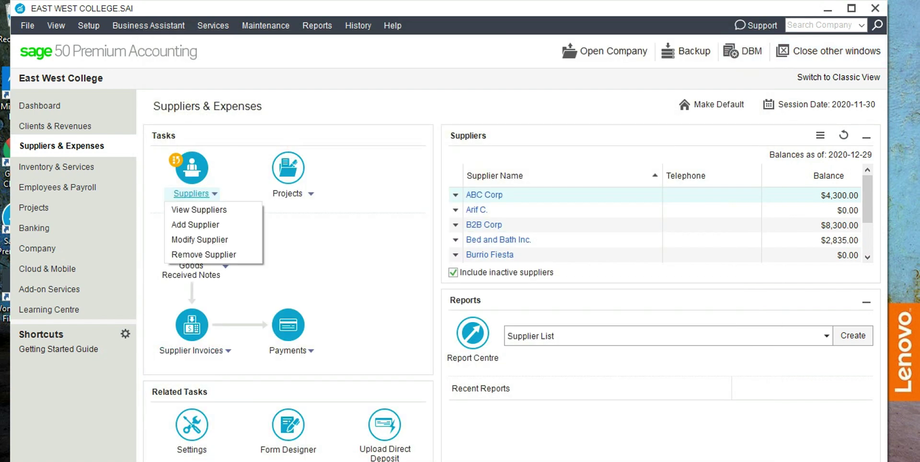
{"action": "left_click", "coordinate": [195, 225]}
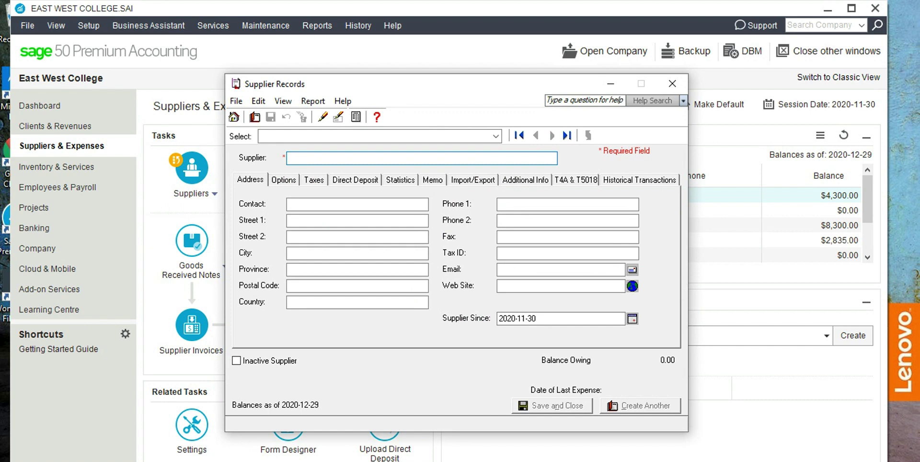
{"action": "type", "text": "Hi"}
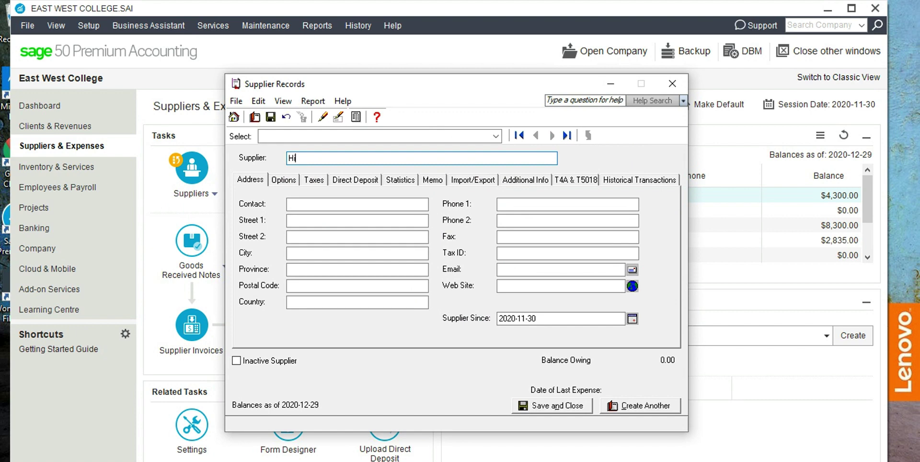
{"action": "type", "text": "gh Artctic"}
{"action": "key", "text": "Num_Lock"}
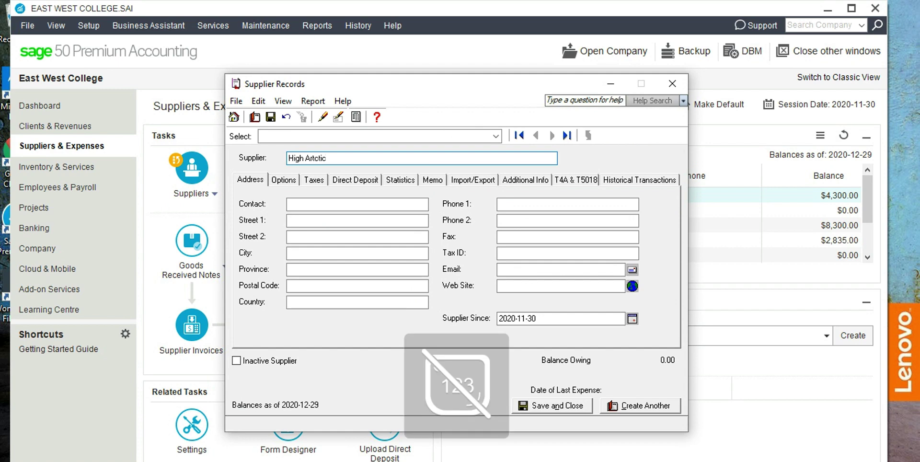
{"action": "key", "text": "Tab"}
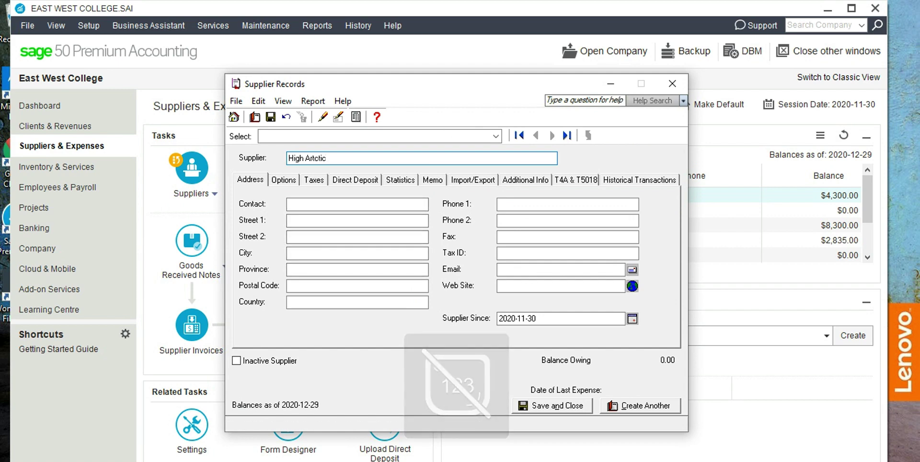
{"action": "left_click", "coordinate": [553, 406]}
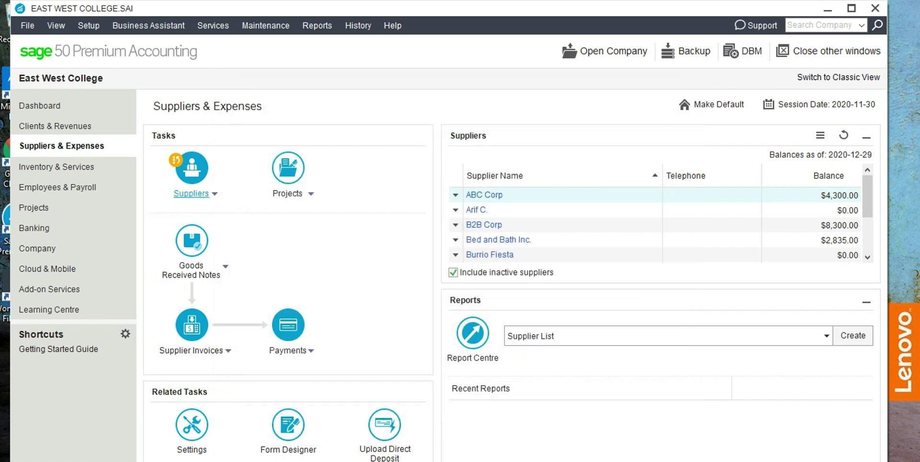
Start a new supplier invoice and select High Artctic as the supplier.
{"action": "left_click", "coordinate": [191, 350]}
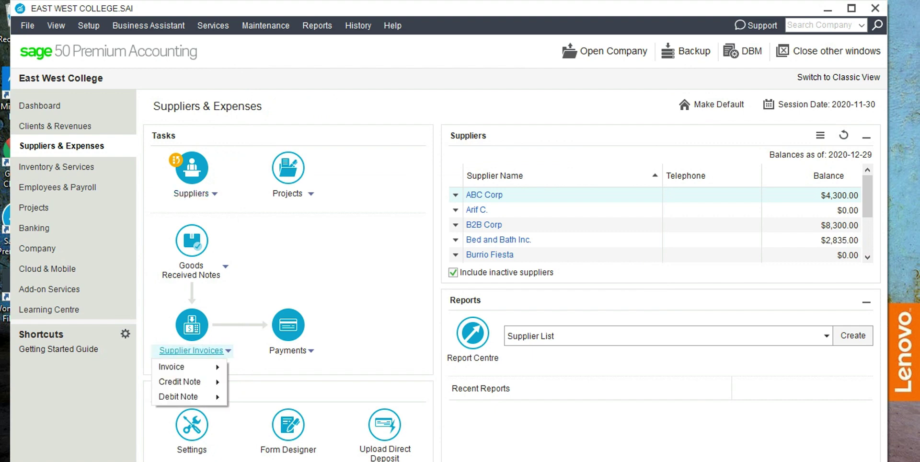
{"action": "mouse_move", "coordinate": [182, 367]}
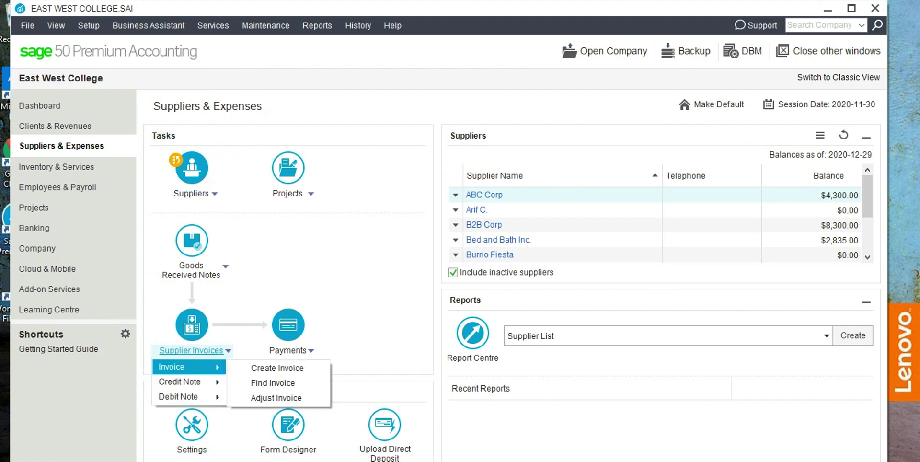
{"action": "left_click", "coordinate": [278, 368]}
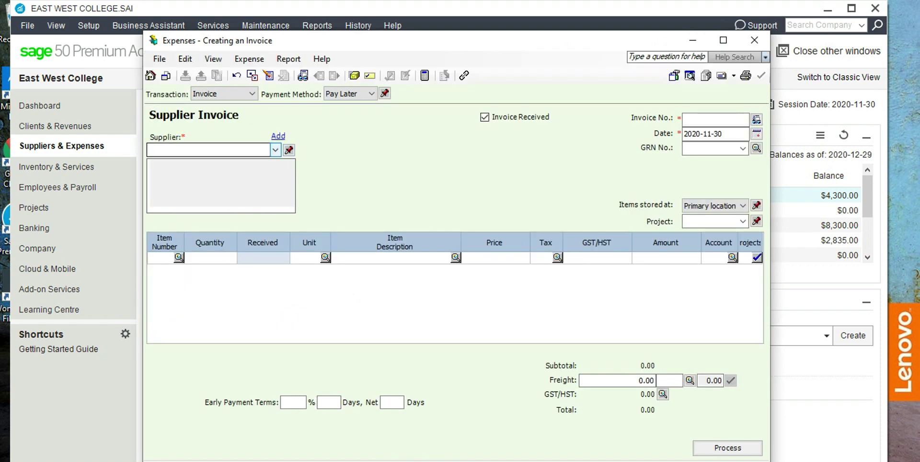
{"action": "left_click", "coordinate": [275, 150]}
{"action": "key", "text": "Down"}
{"action": "key", "text": "Down"}
{"action": "key", "text": "Down"}
{"action": "key", "text": "Down"}
{"action": "key", "text": "Down"}
{"action": "key", "text": "Down"}
{"action": "key", "text": "Down"}
{"action": "key", "text": "Down"}
{"action": "key", "text": "Down"}
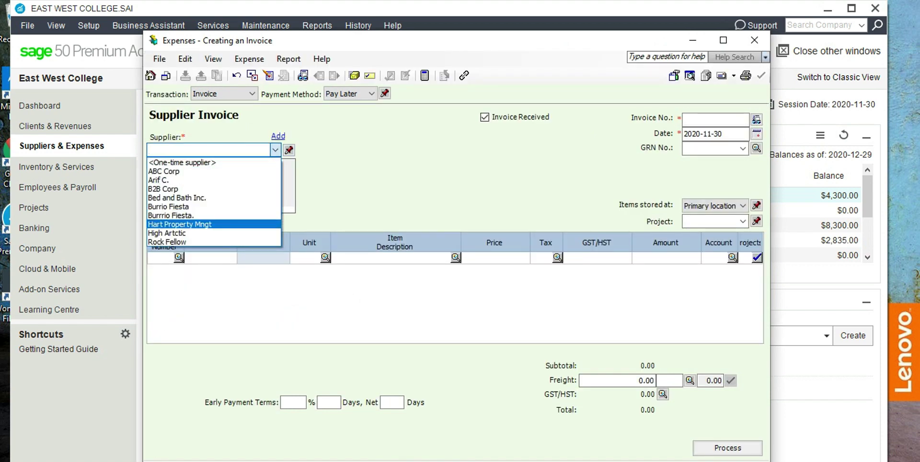
{"action": "key", "text": "Return"}
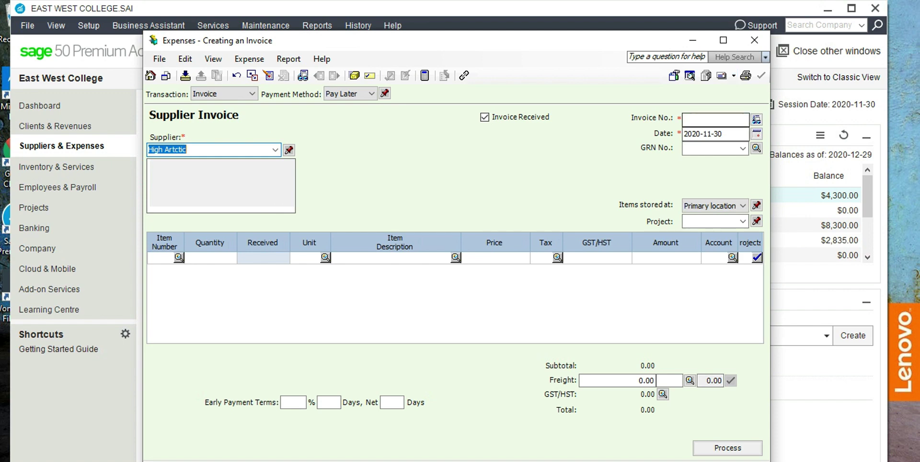
Set the High Artctic invoice's number to 454 and its date to 2020-12-05.
{"action": "left_click", "coordinate": [714, 120]}
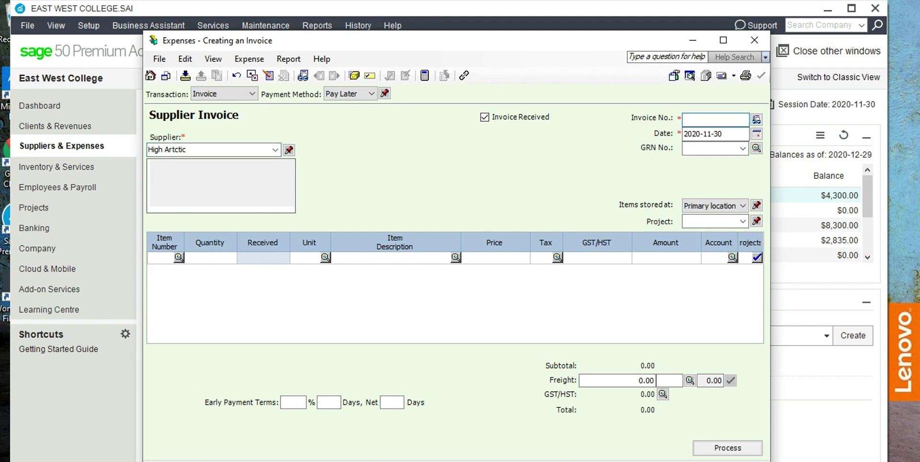
{"action": "key", "text": "Num_Lock"}
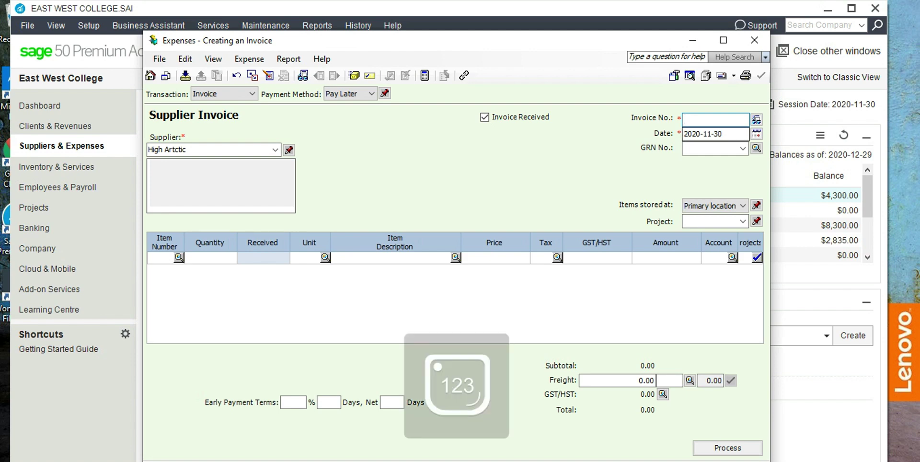
{"action": "type", "text": "454"}
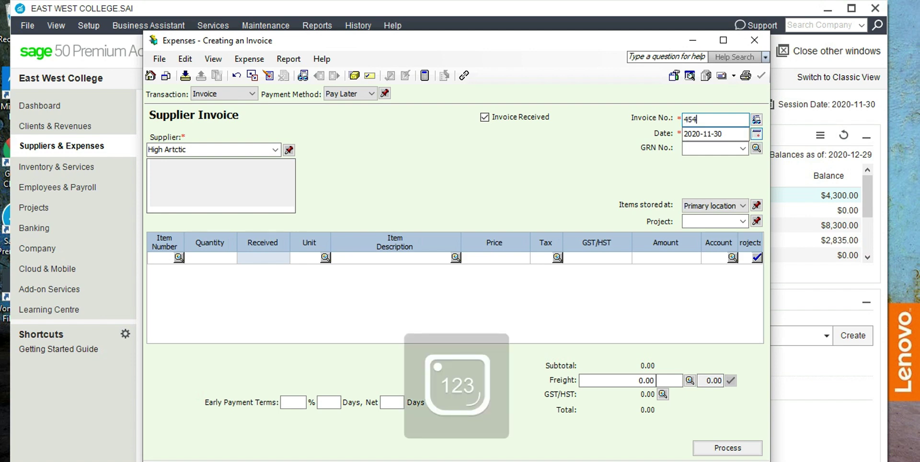
{"action": "left_click", "coordinate": [757, 134]}
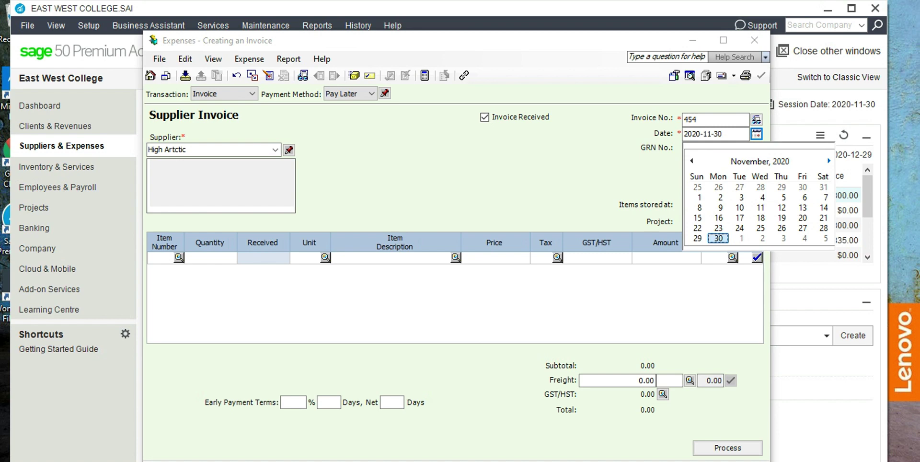
{"action": "key", "text": "Right"}
{"action": "key", "text": "Right"}
{"action": "key", "text": "Right"}
{"action": "key", "text": "Right"}
{"action": "key", "text": "Right"}
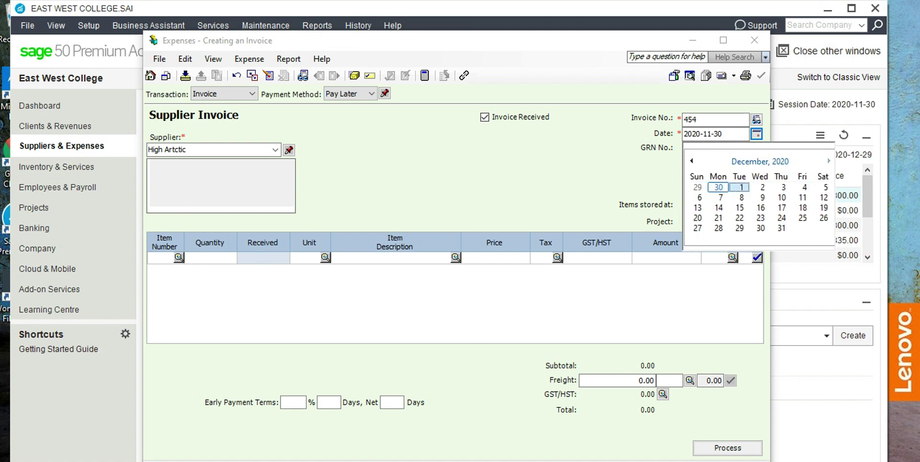
{"action": "key", "text": "Return"}
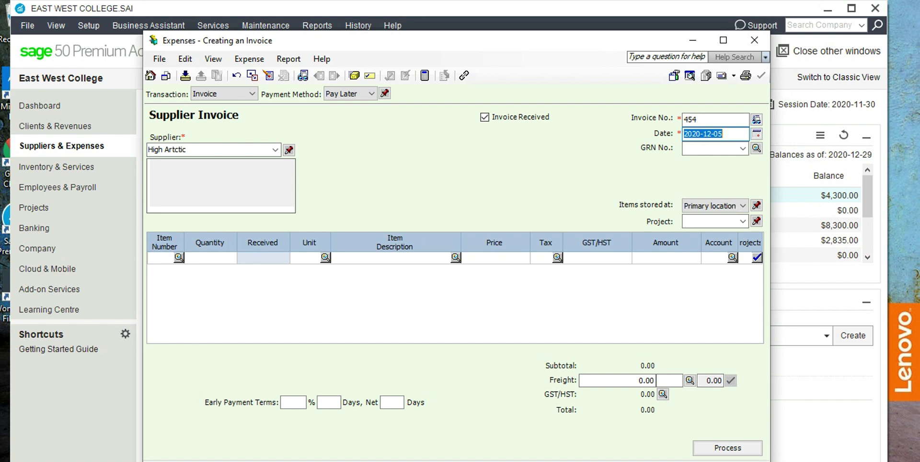
Add the QuickBooks course manual to the invoice's first line with a quantity of 1000.
{"action": "left_click", "coordinate": [163, 258]}
{"action": "key", "text": "Return"}
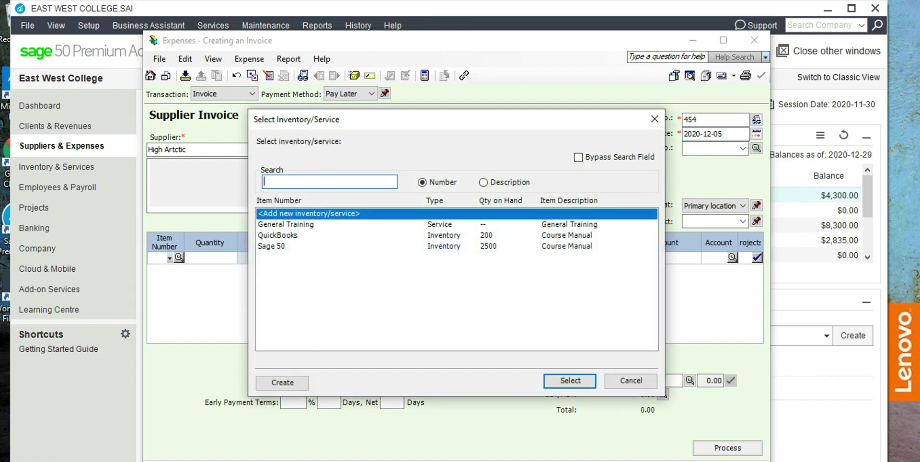
{"action": "key", "text": "Down"}
{"action": "key", "text": "Down"}
{"action": "key", "text": "Return"}
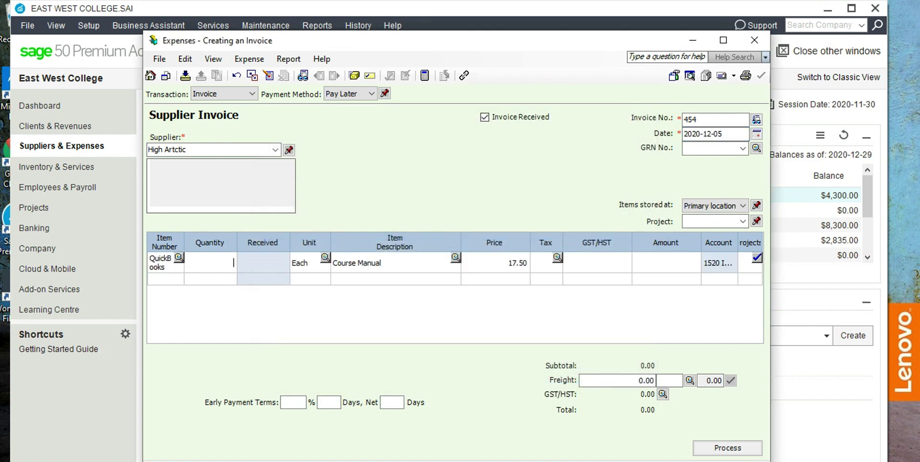
{"action": "type", "text": "1000"}
{"action": "left_click", "coordinate": [394, 279]}
Set the QuickBooks line's price to 18 and its tax code to G - GST 5%.
{"action": "left_click", "coordinate": [517, 263]}
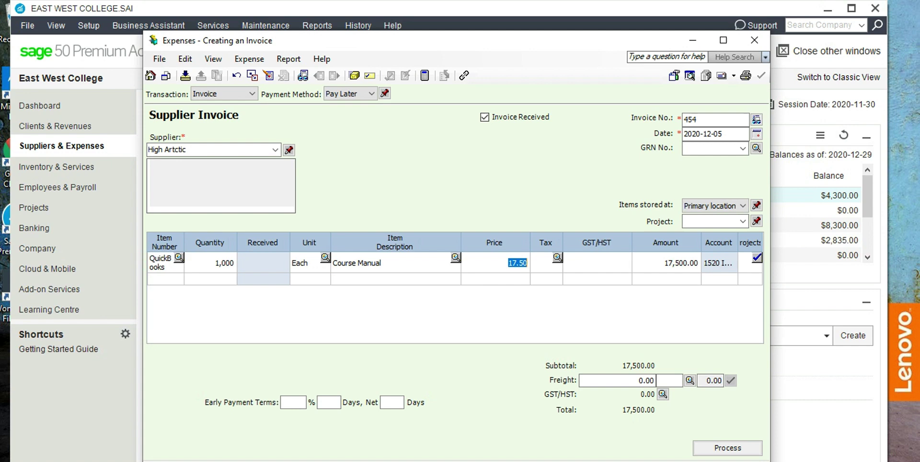
{"action": "type", "text": "18"}
{"action": "left_click", "coordinate": [558, 258]}
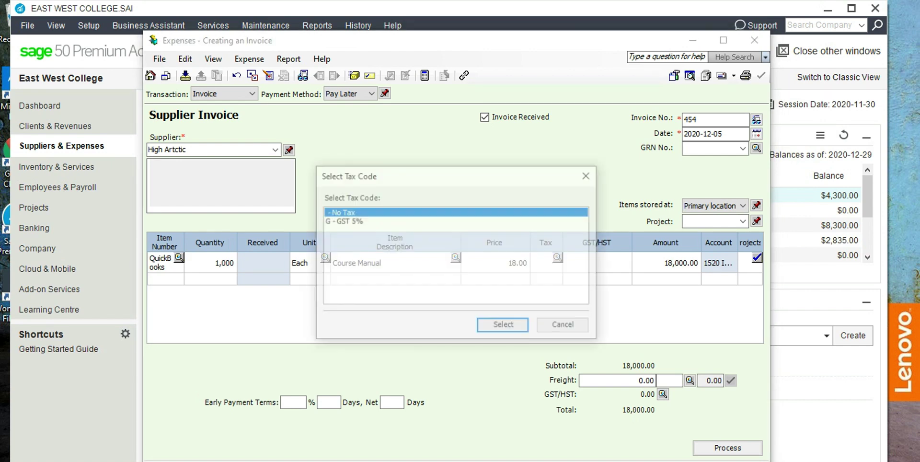
{"action": "key", "text": "Down"}
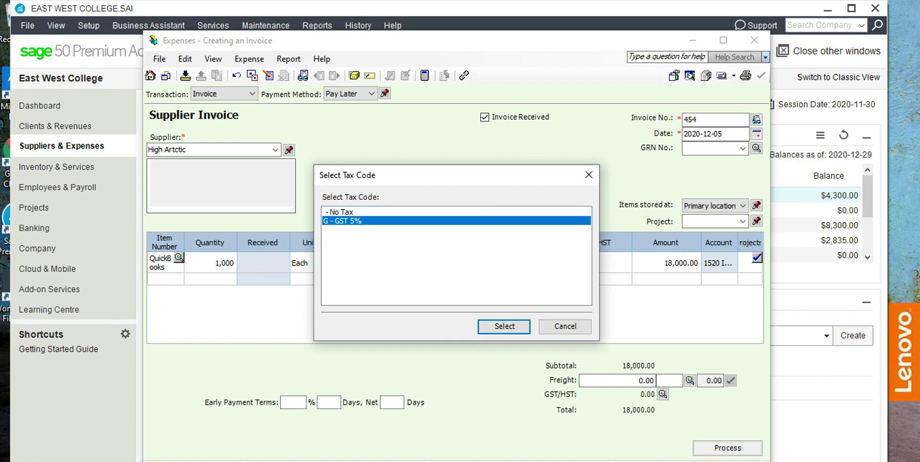
{"action": "key", "text": "Return"}
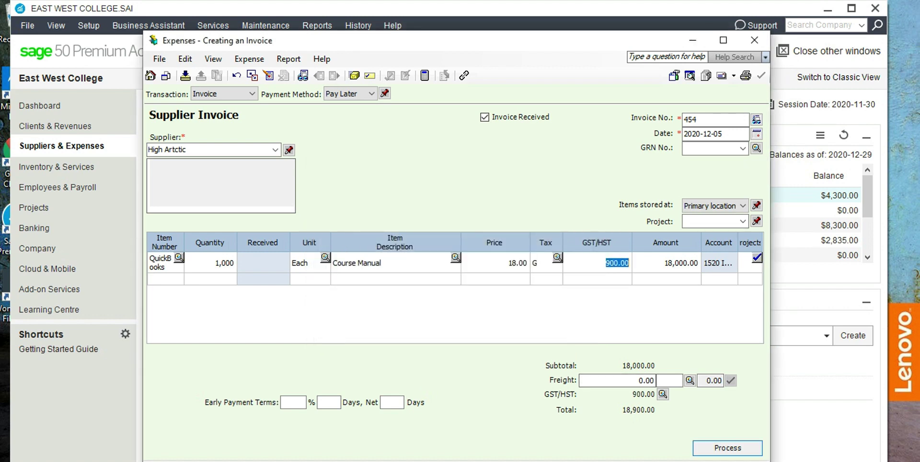
Process the High Artctic invoice, accepting its date beyond the session date.
{"action": "left_click", "coordinate": [728, 447]}
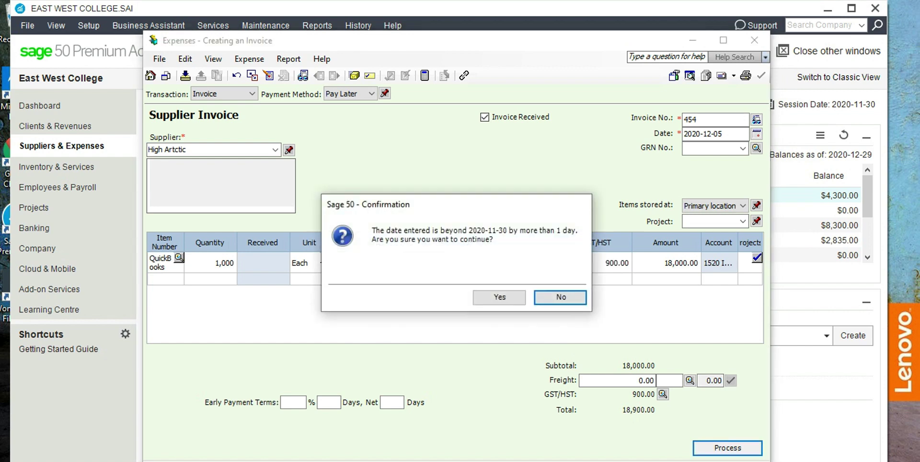
{"action": "left_click", "coordinate": [499, 297]}
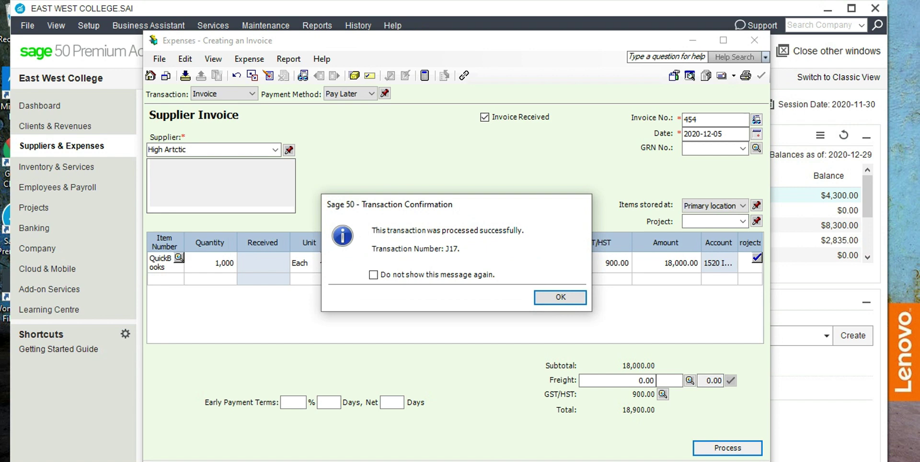
{"action": "key", "text": "Return"}
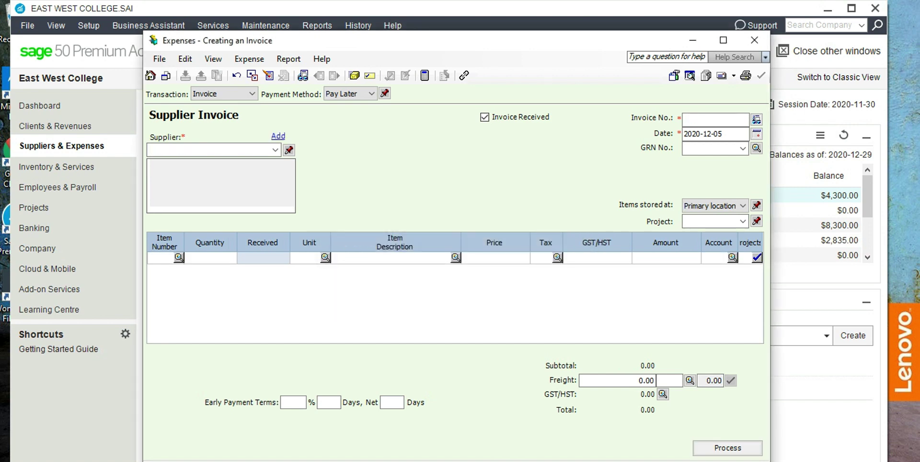